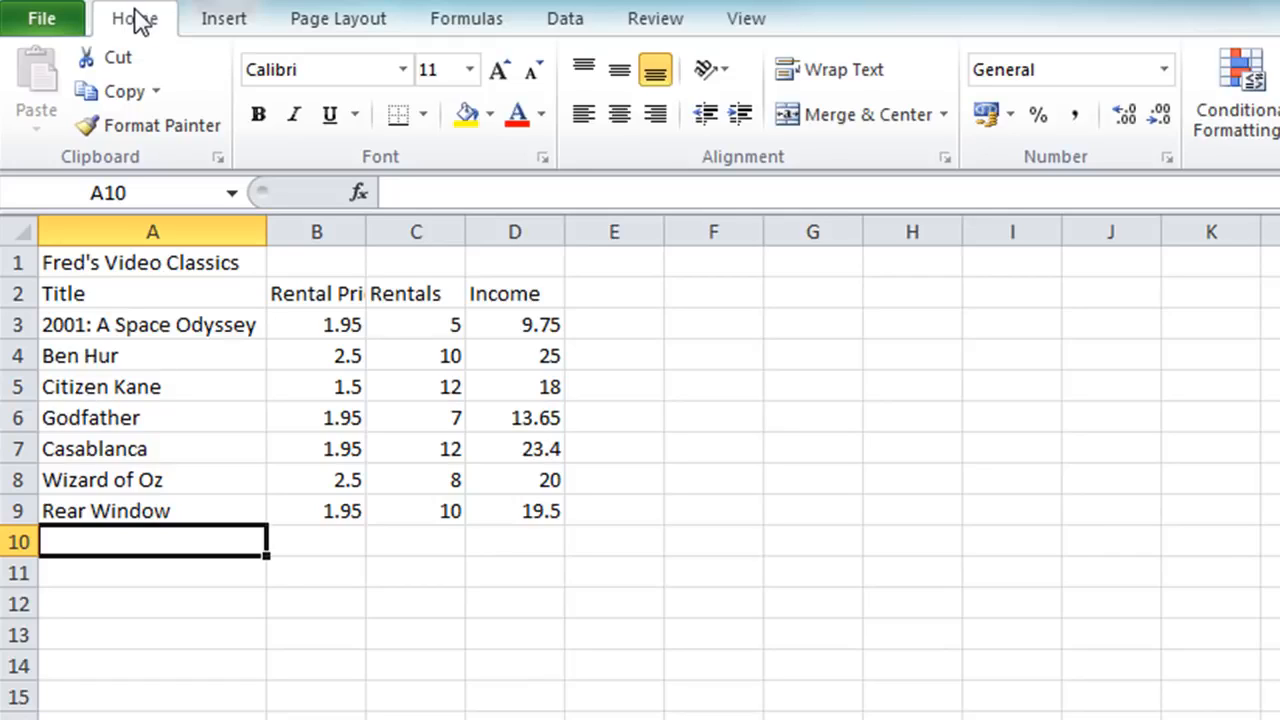
Enter the row labels Total, Average, Max, Min and Count in cells A11 through A15.
key(Down)
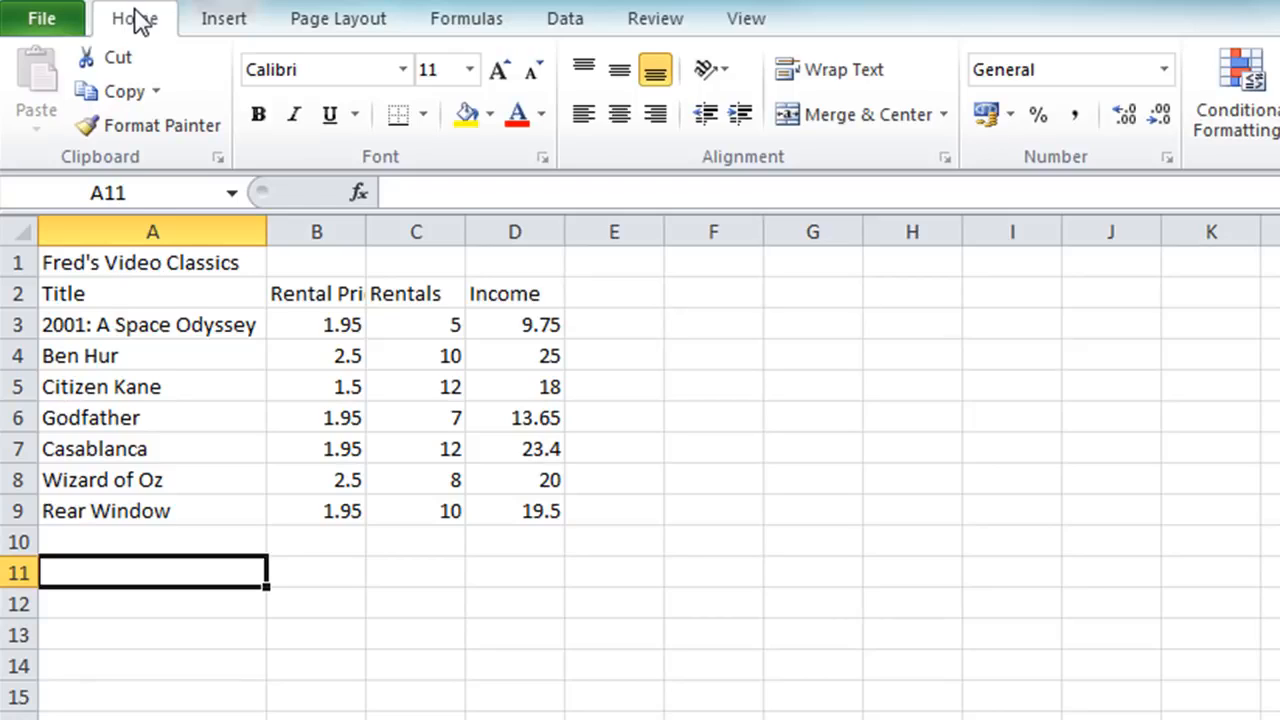
text(Total)
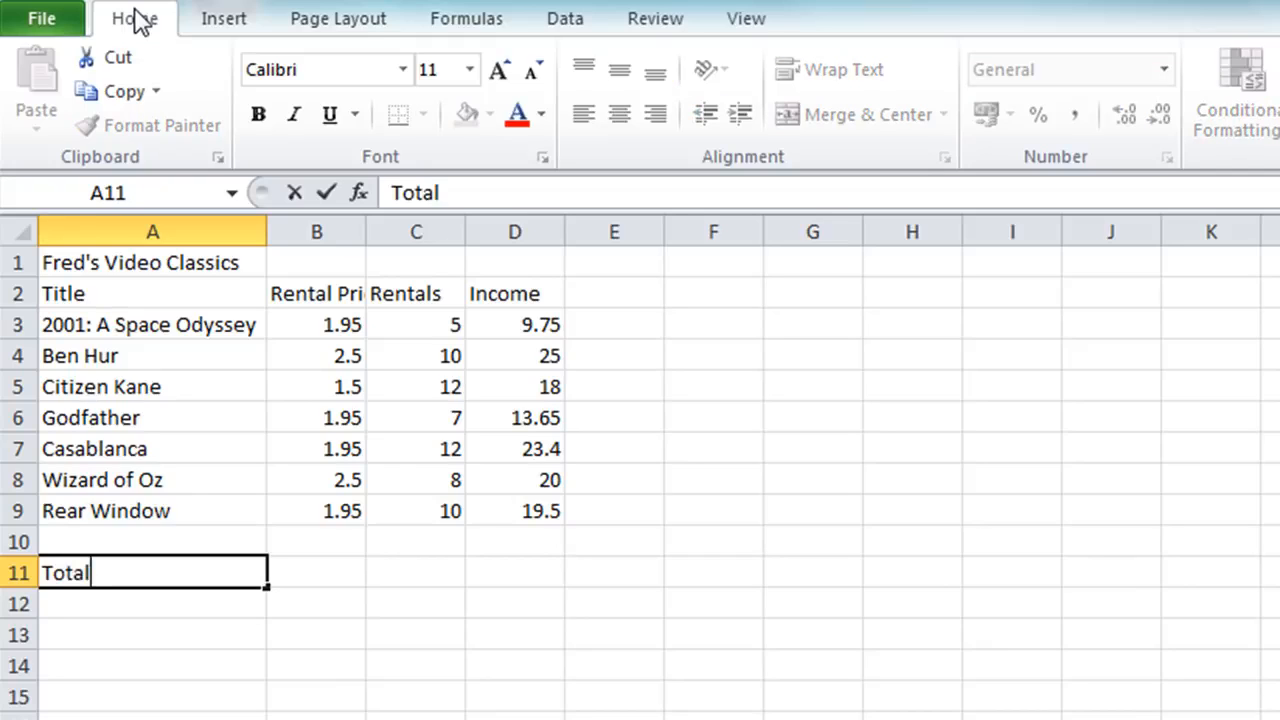
key(Return)
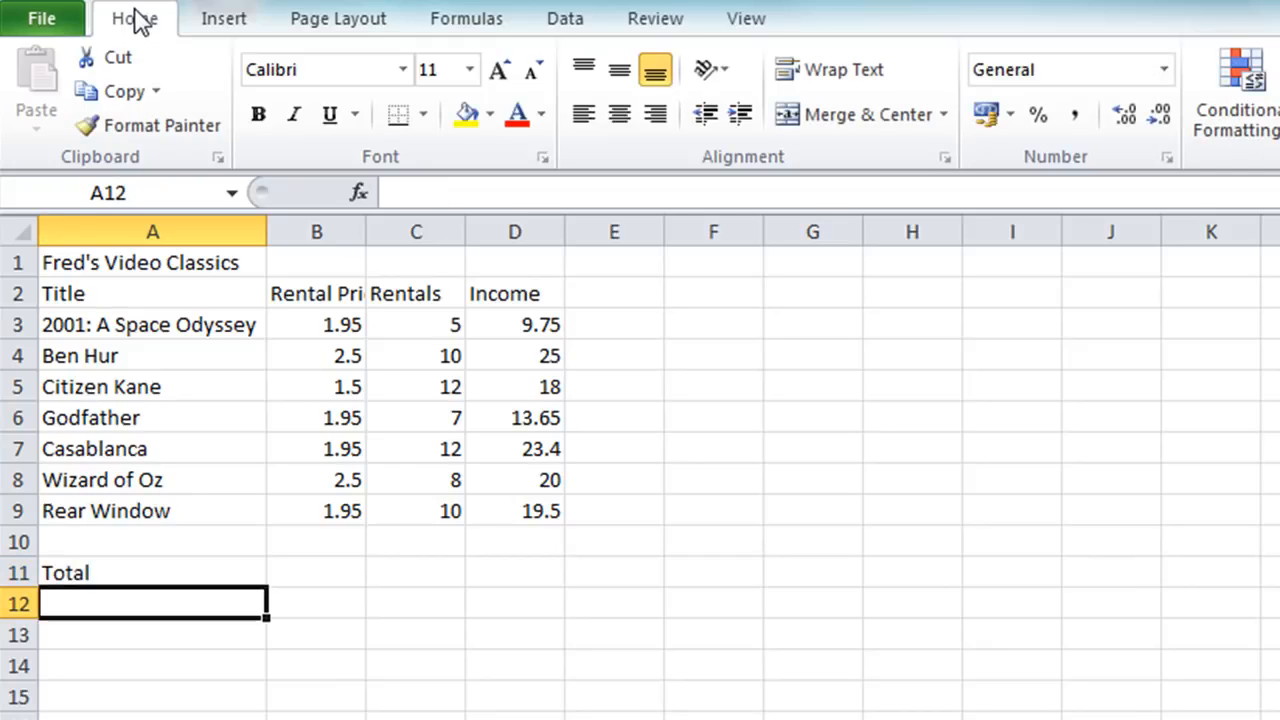
text(Average)
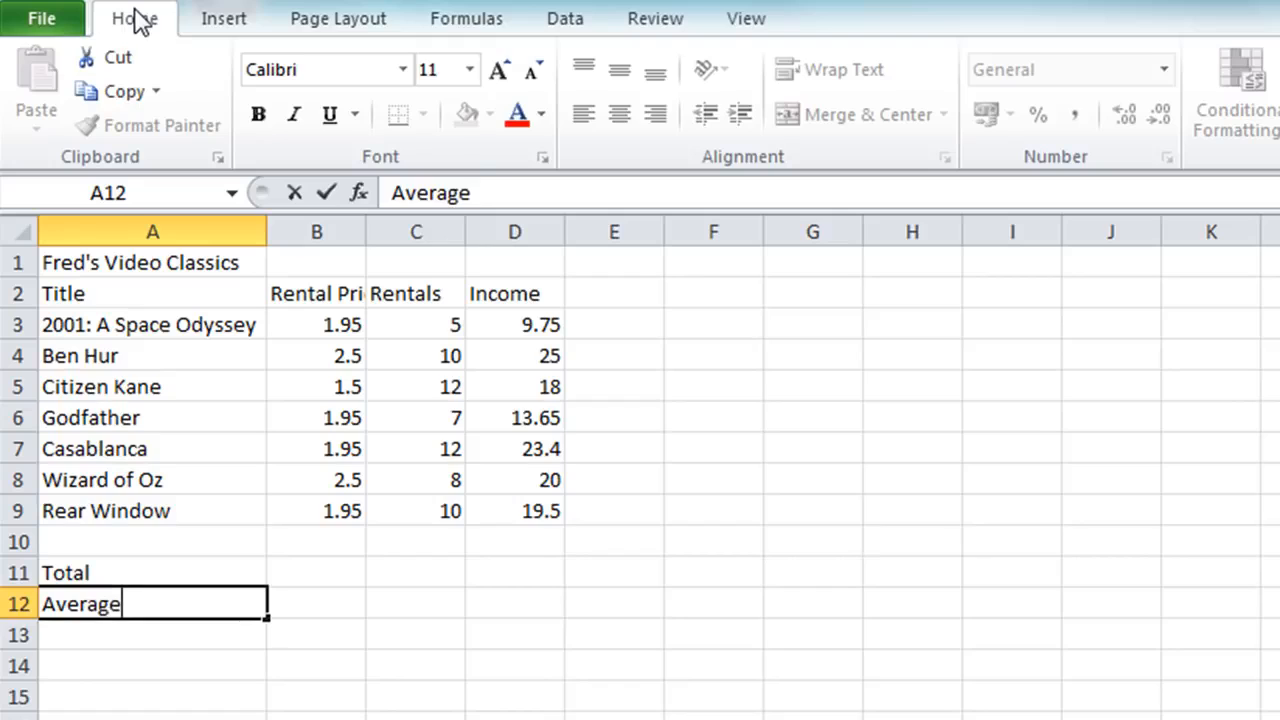
key(Return)
text(Max)
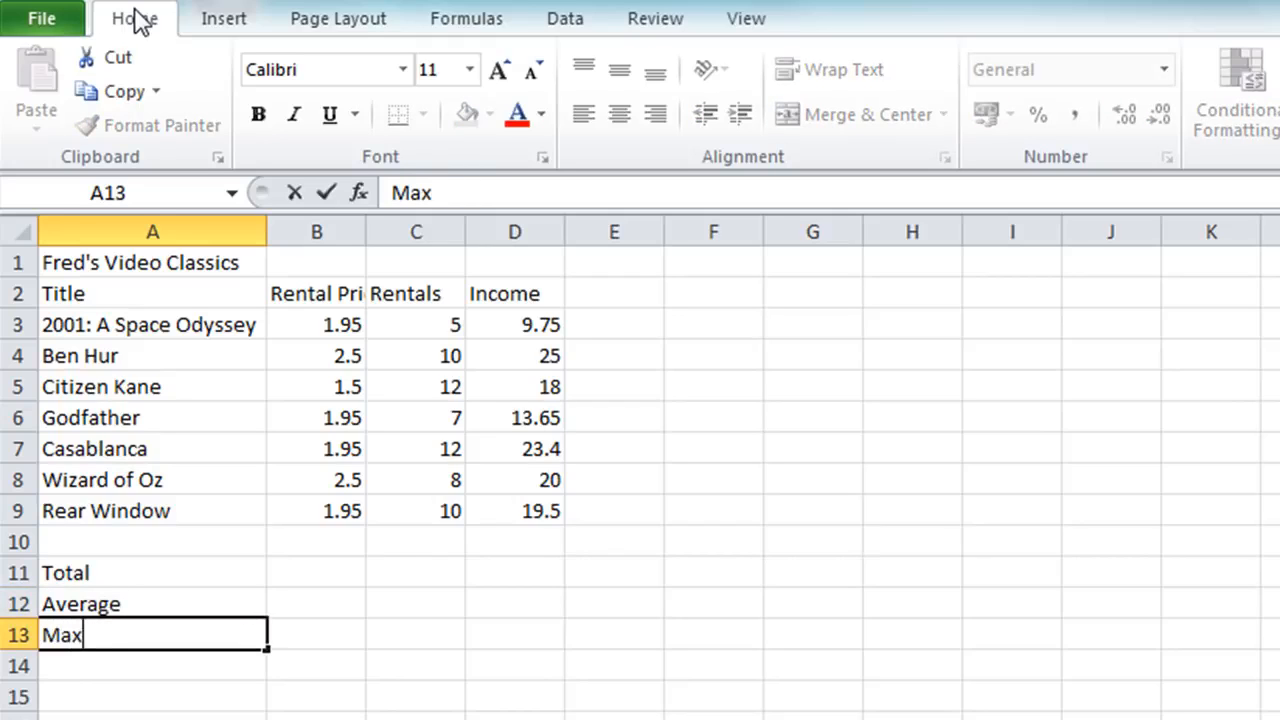
key(Return)
text(Min)
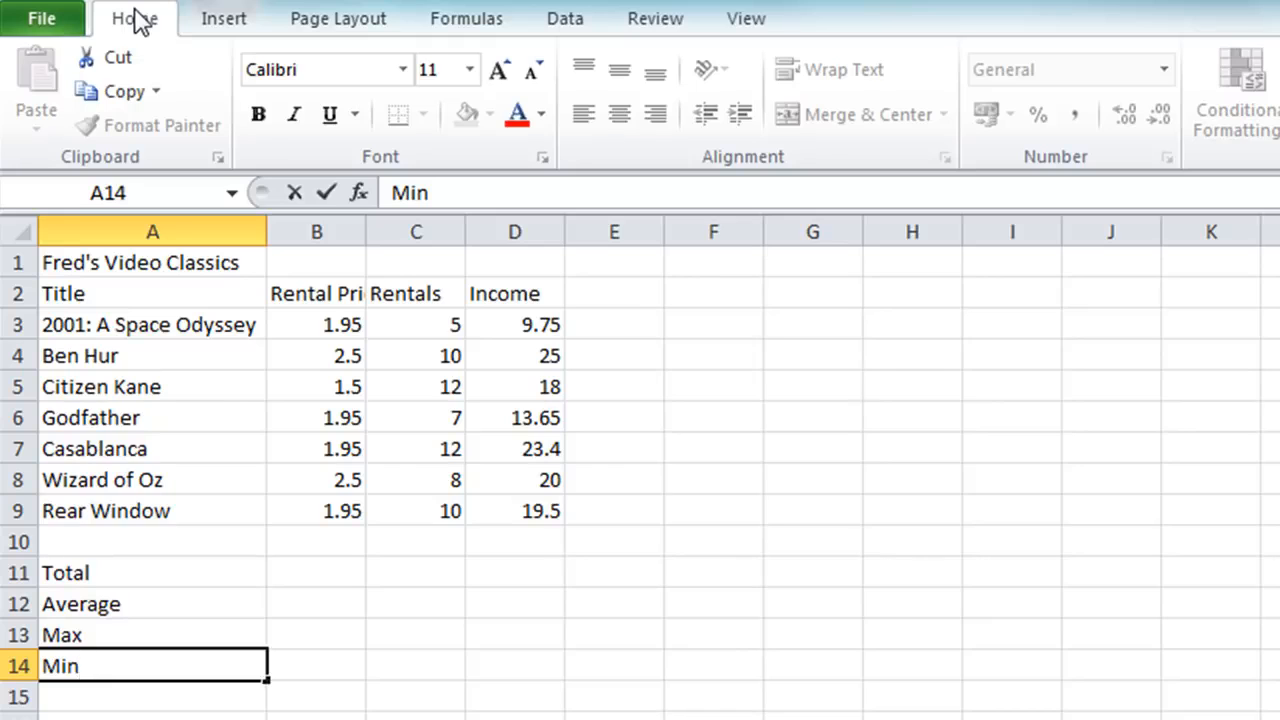
key(Return)
text(Count)
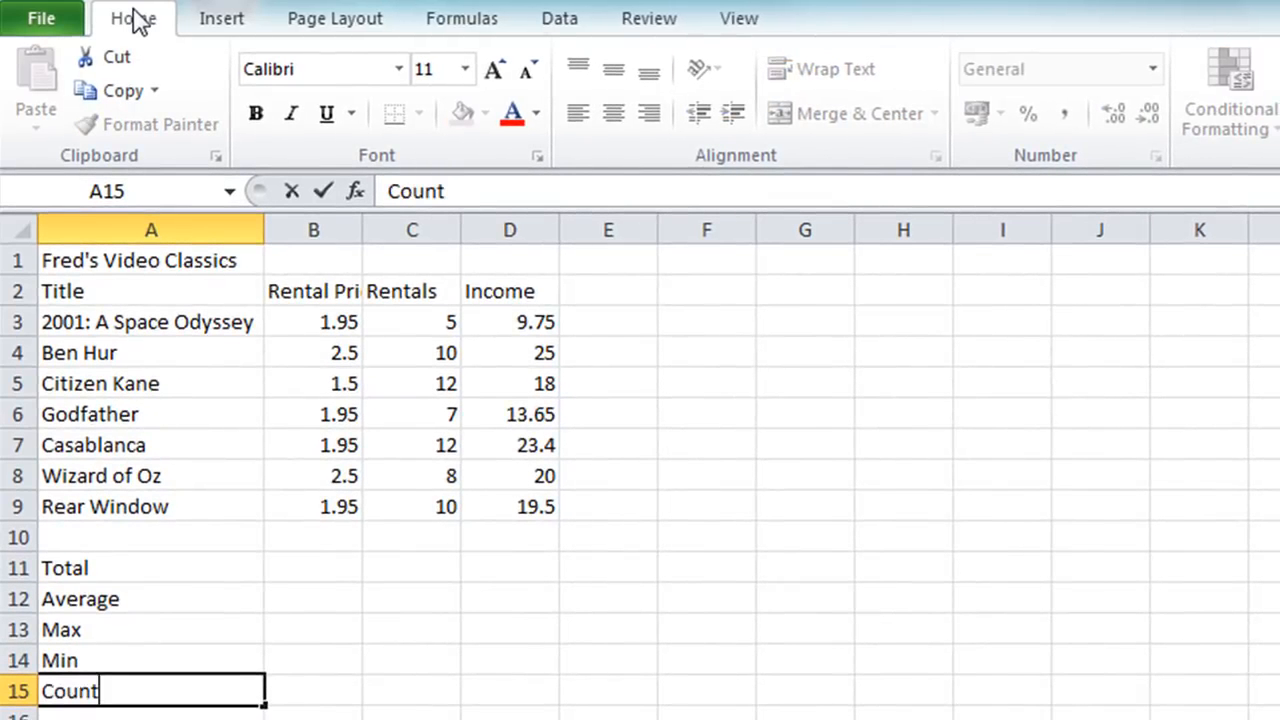
key(Return)
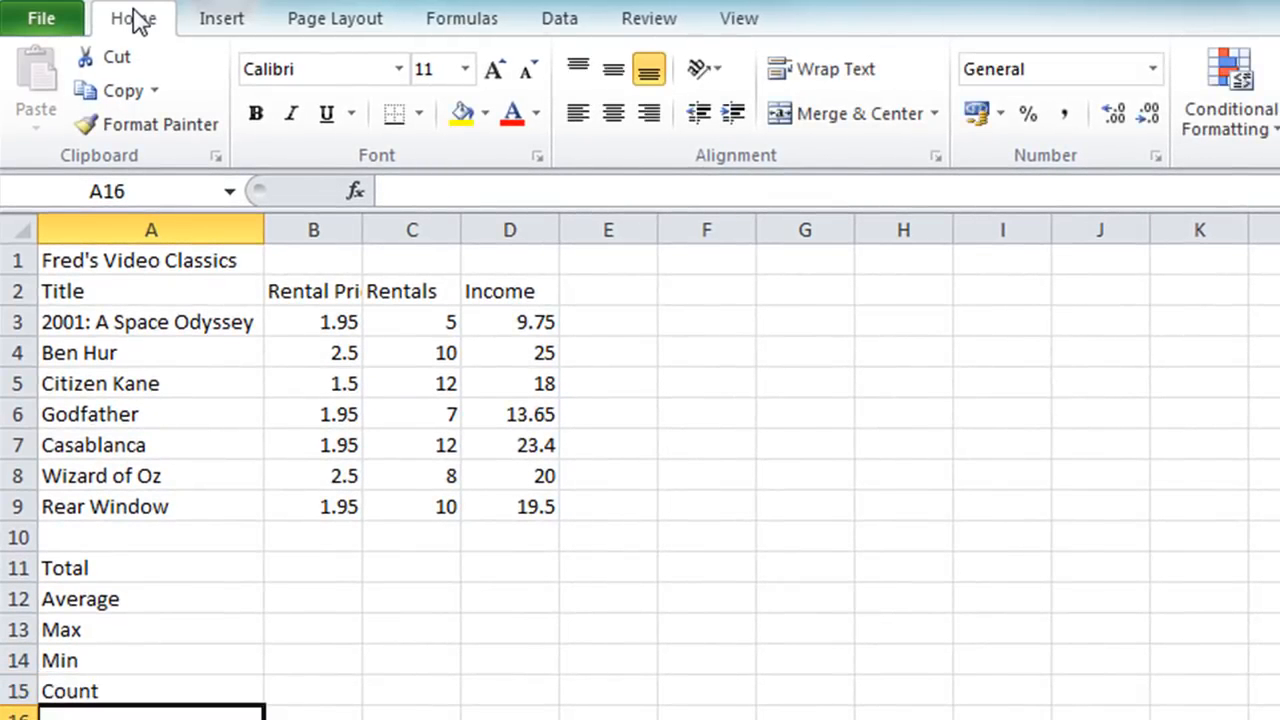
Total the Rental Price column in B11 with the formula =SUM(B3:B9).
key(Up)
key(Up)
key(Up)
key(Up)
key(Up)
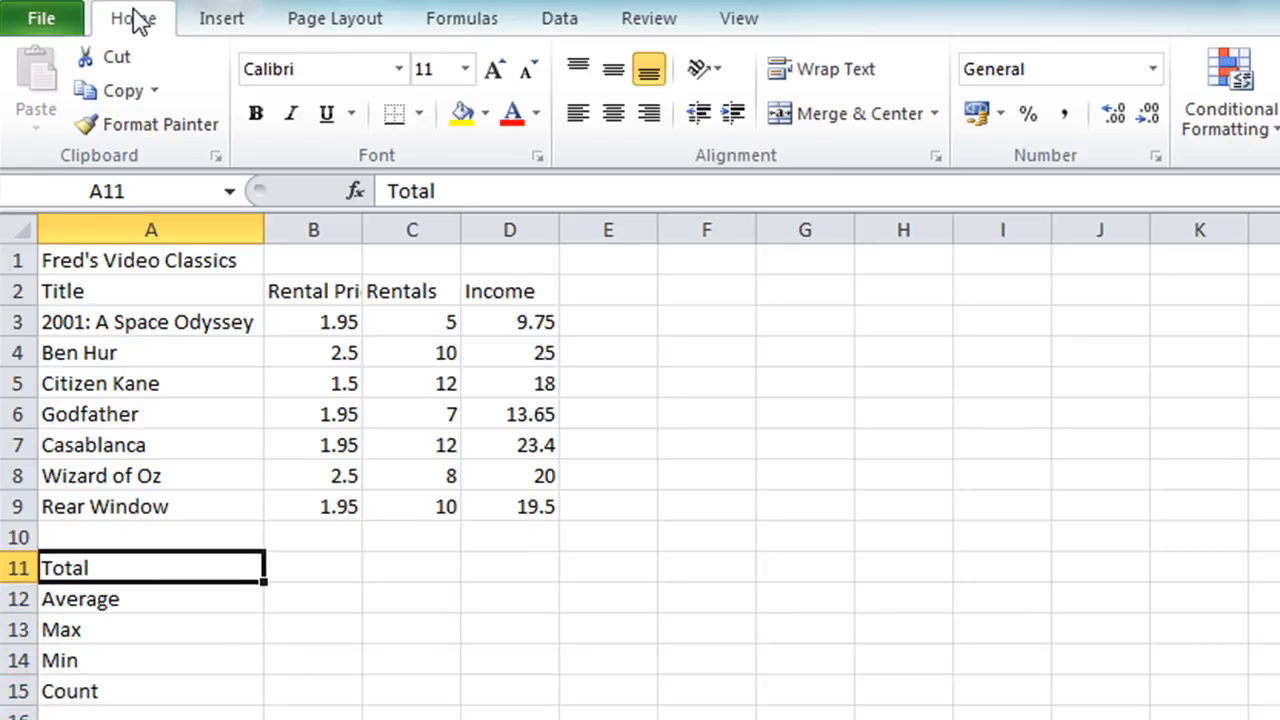
key(Right)
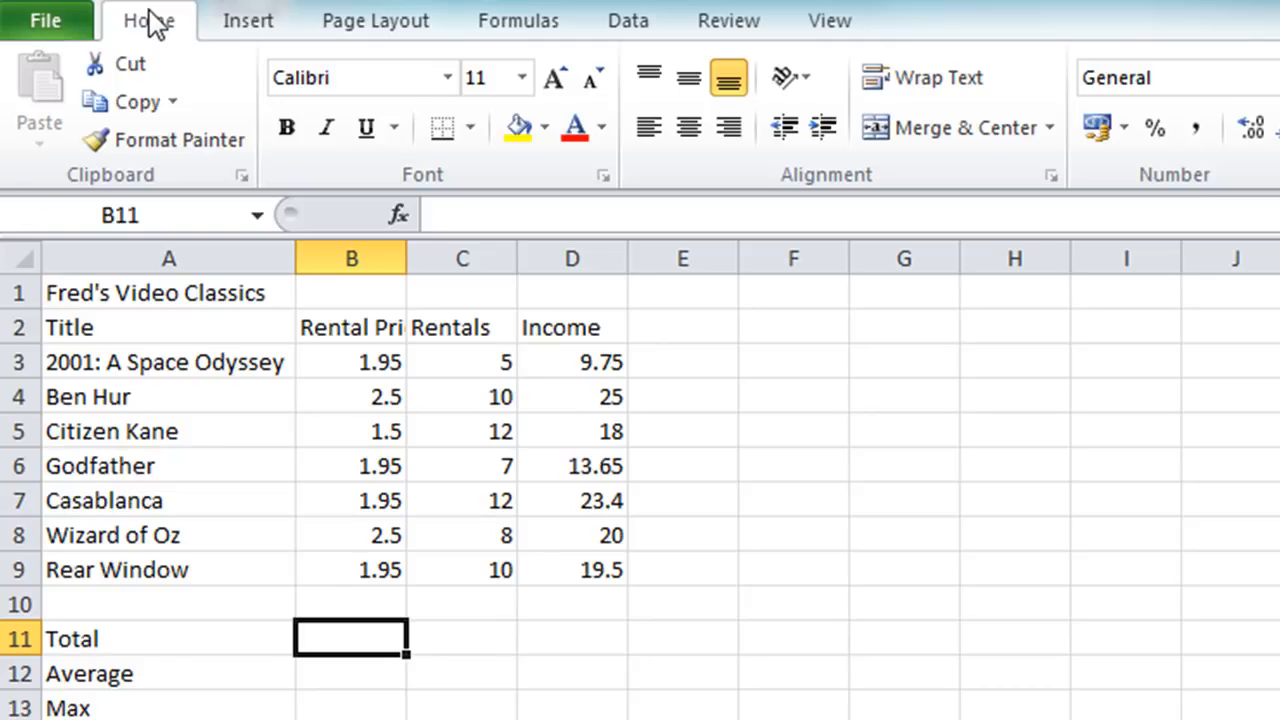
text(=)
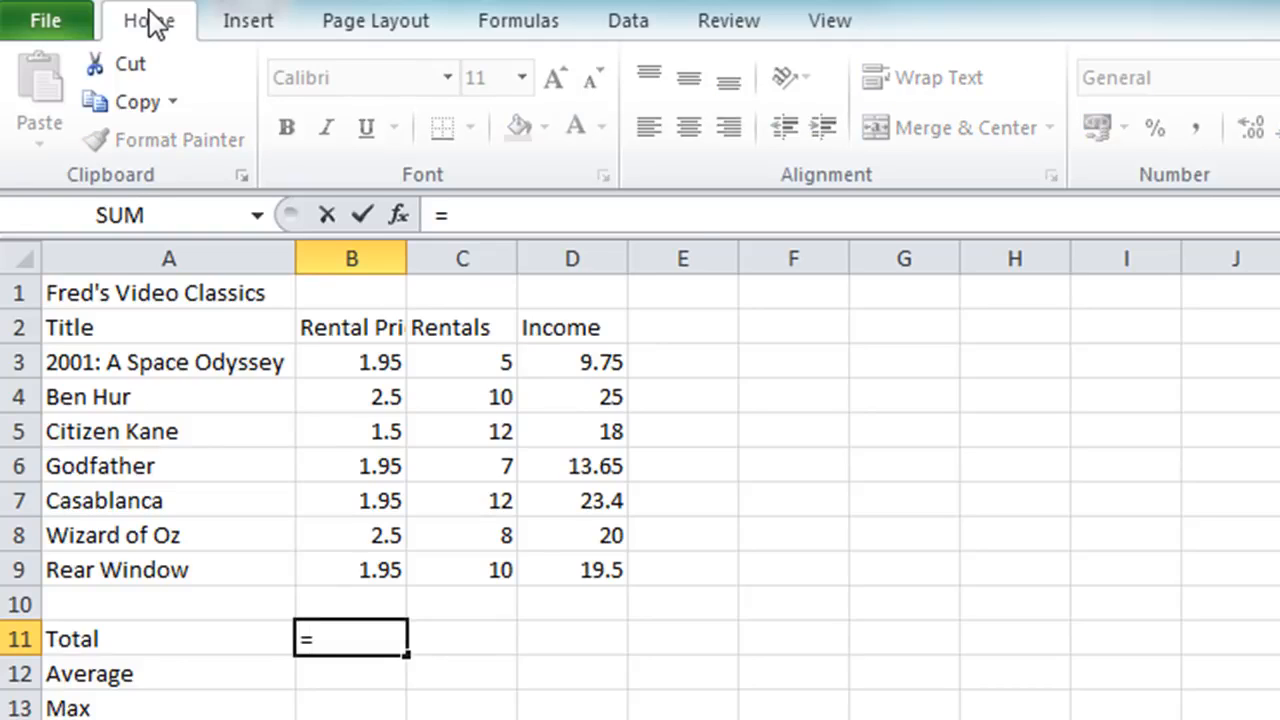
text(sum)
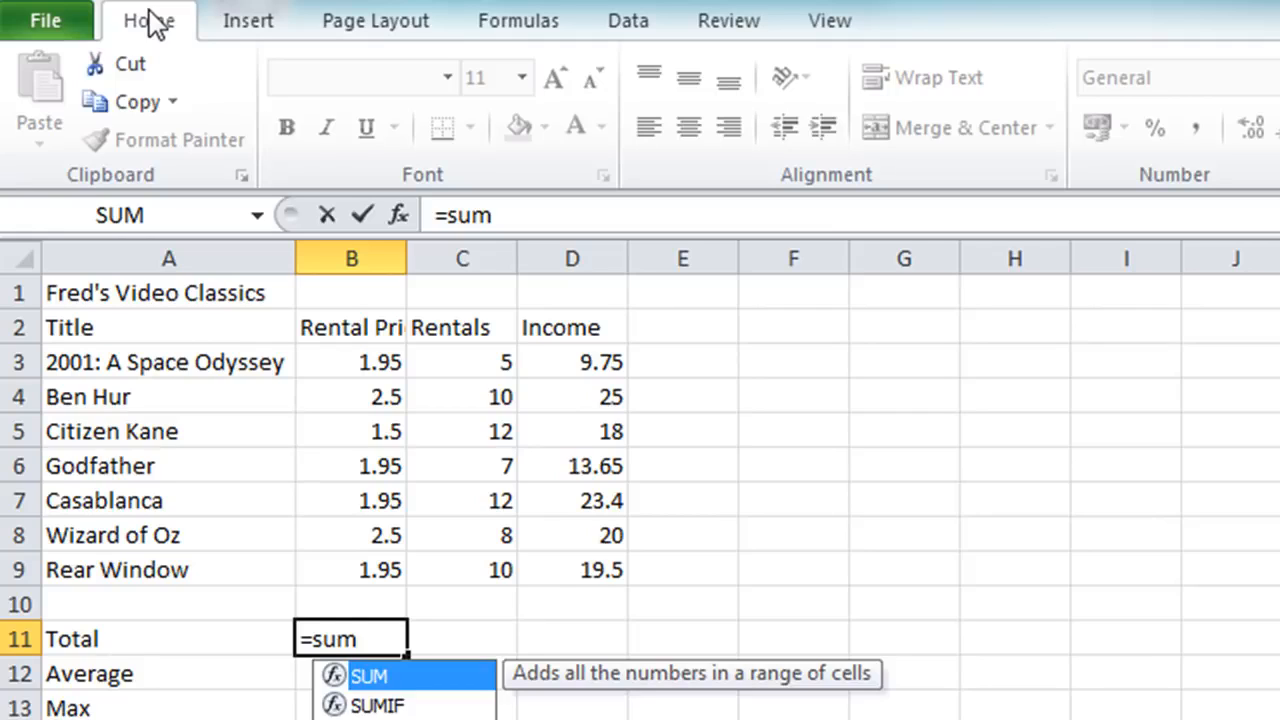
text(()
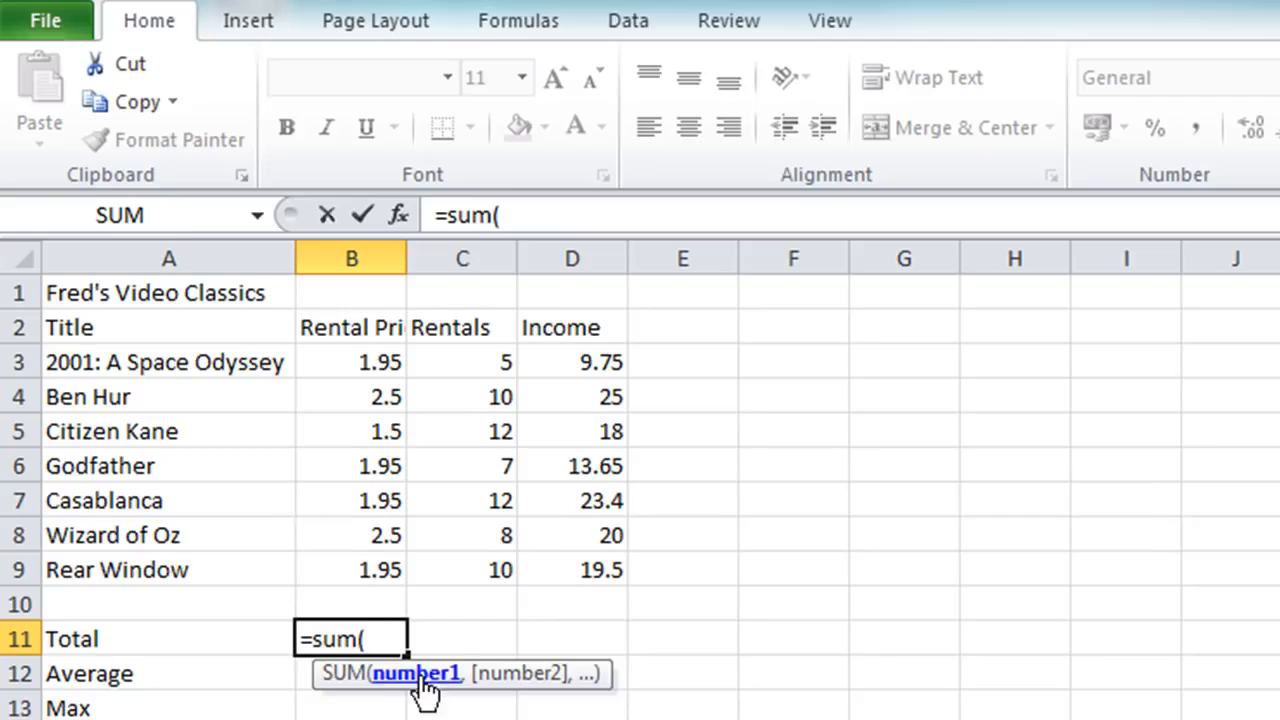
click(363, 352)
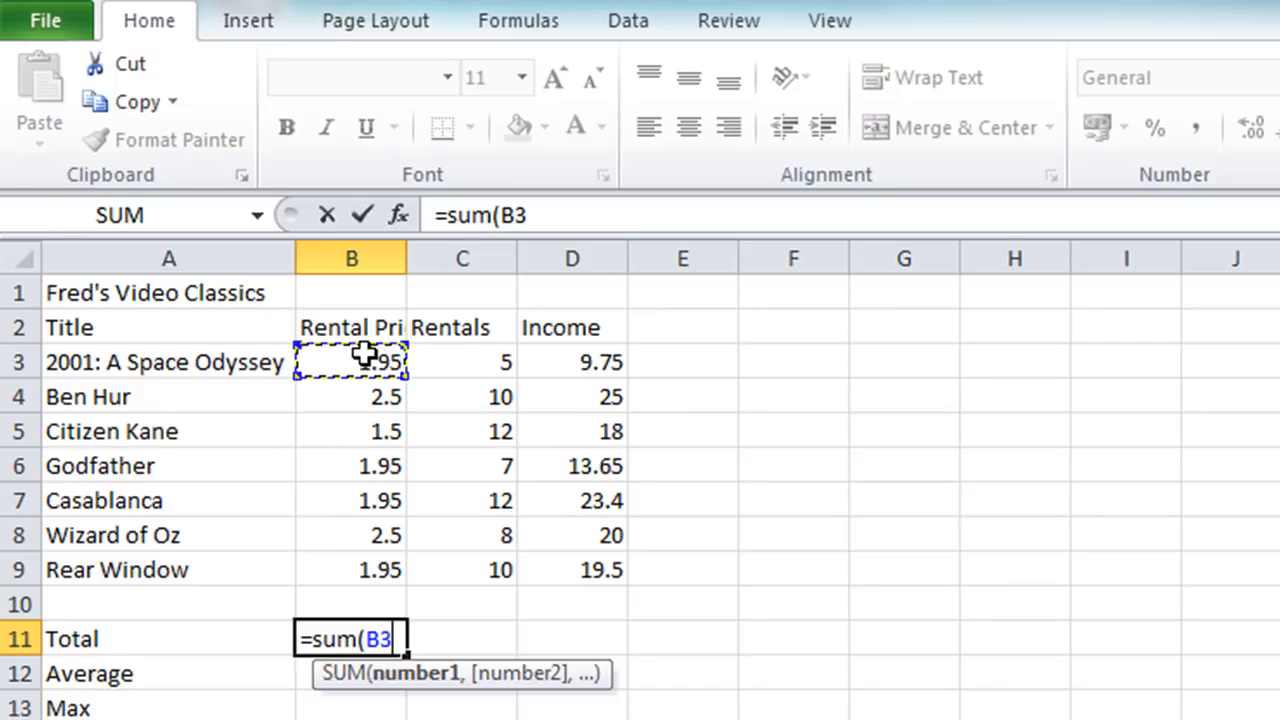
text(:)
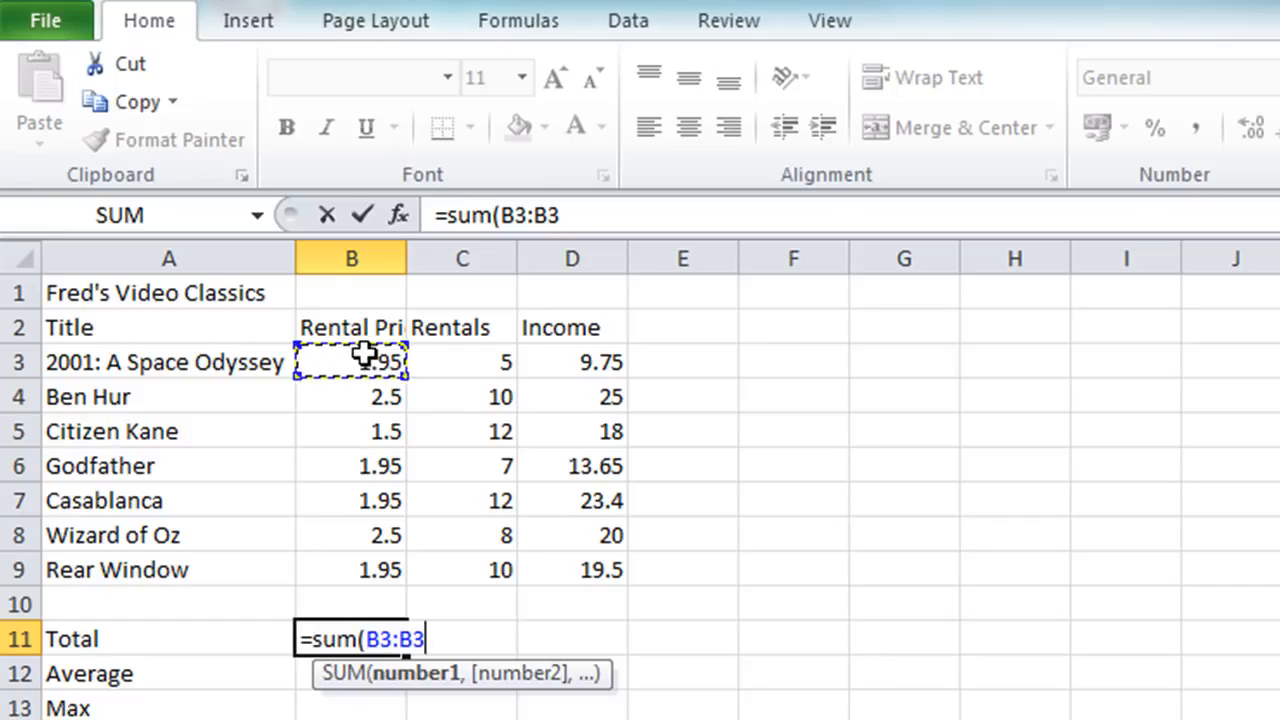
shift+click(376, 569)
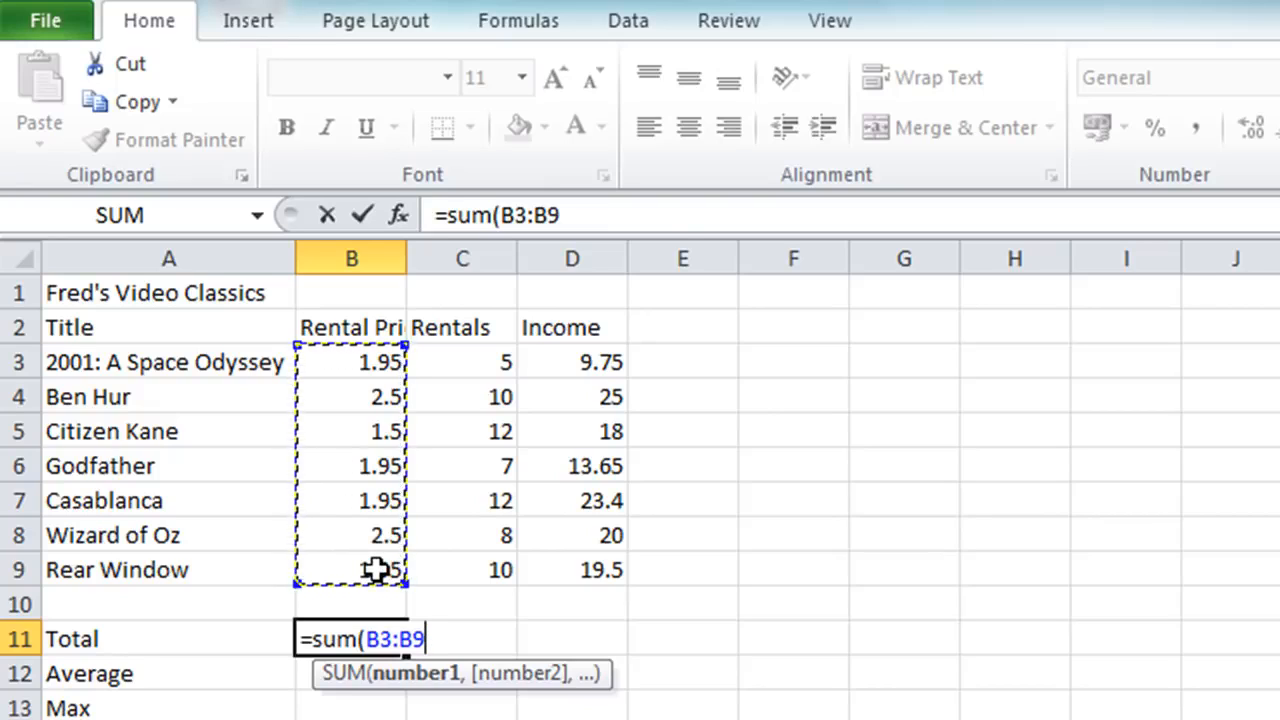
text())
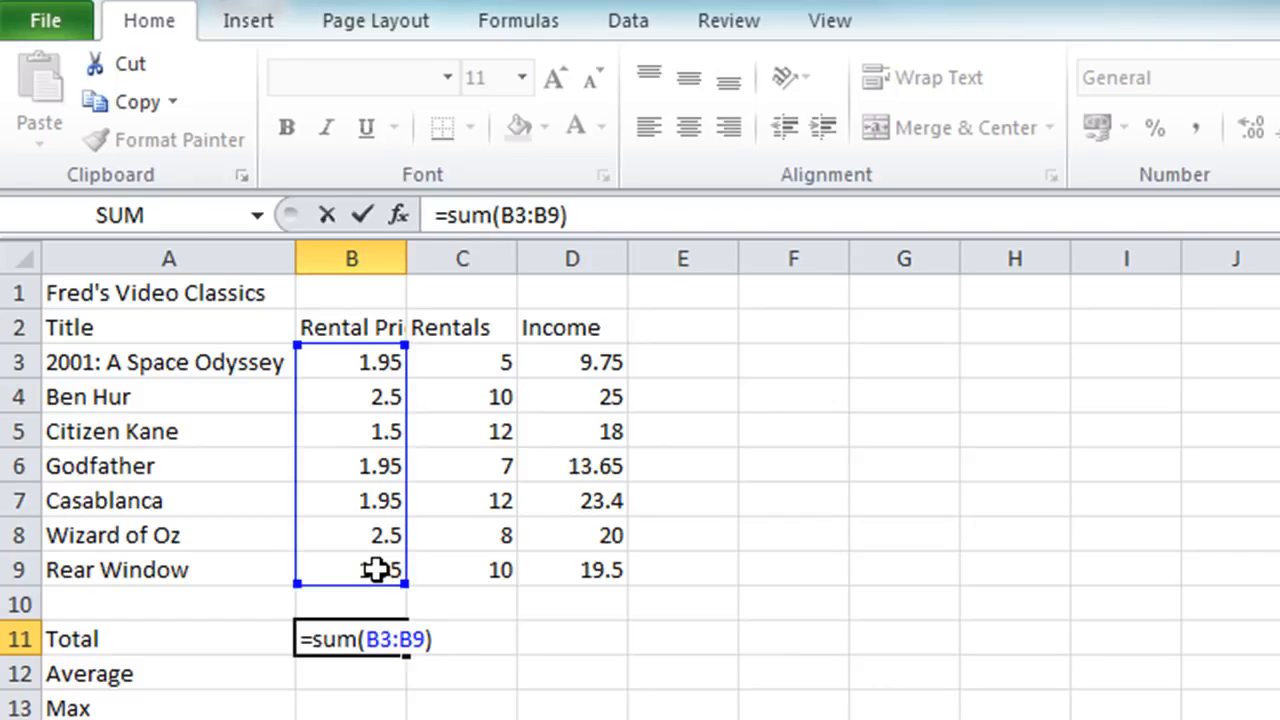
key(Return)
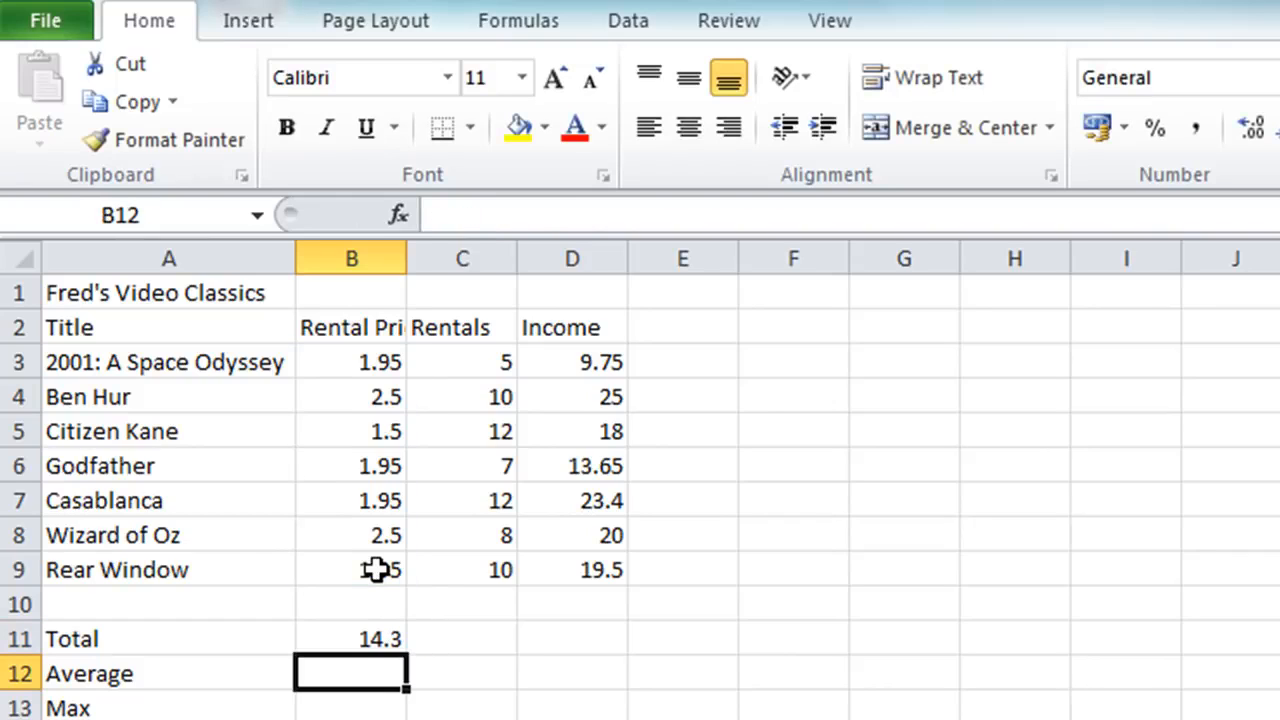
Shrink the range of the SUM formula in B11 to B3:B6 and extend it back to B3:B9.
key(Up)
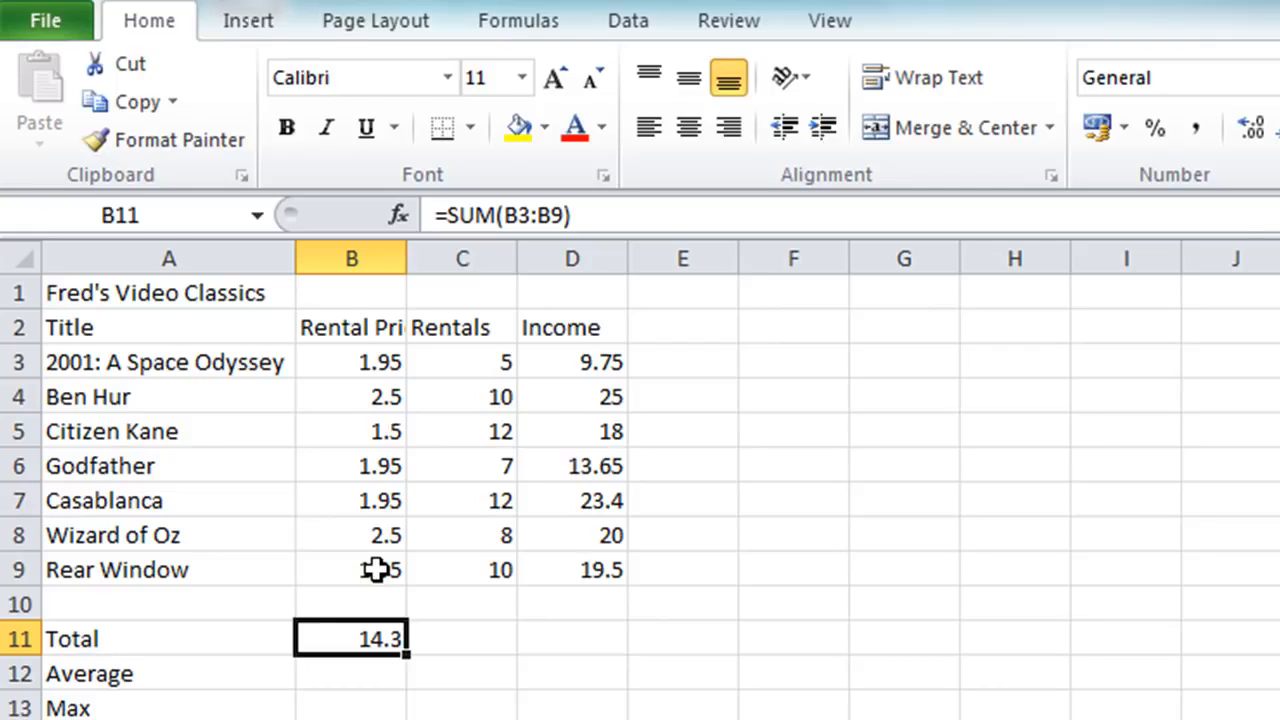
double_click(341, 639)
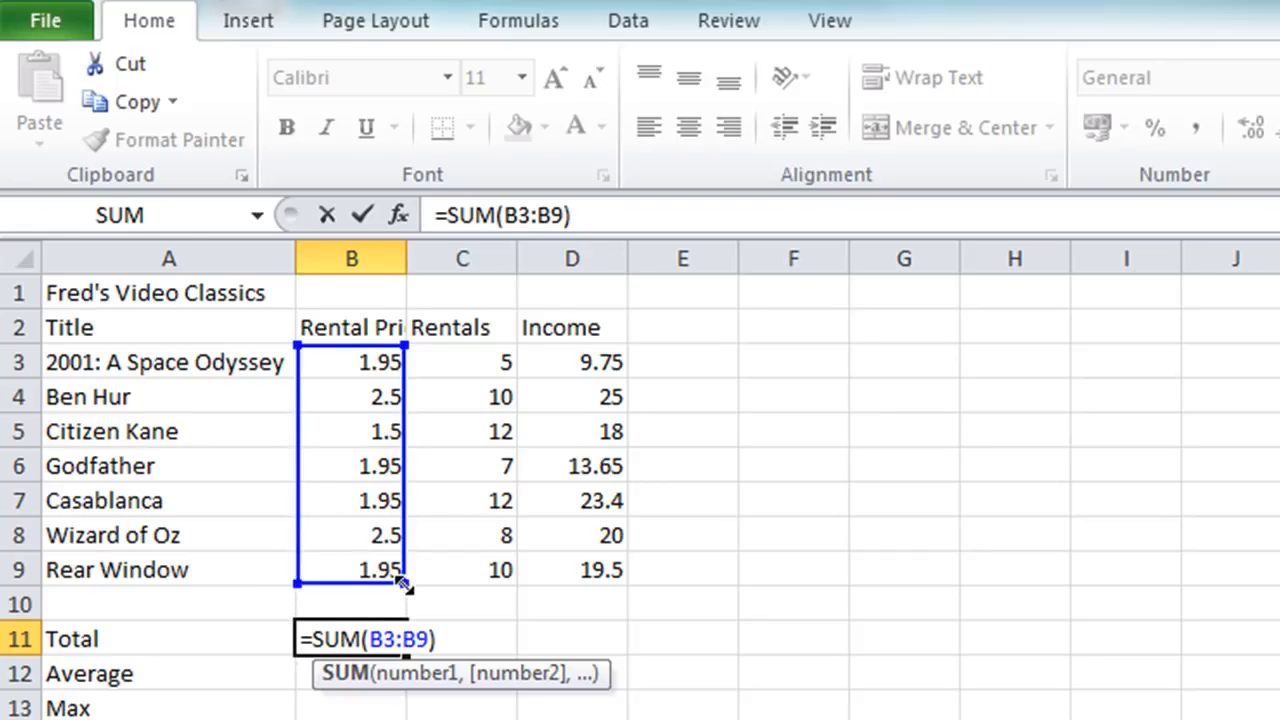
drag(404, 583, 388, 483)
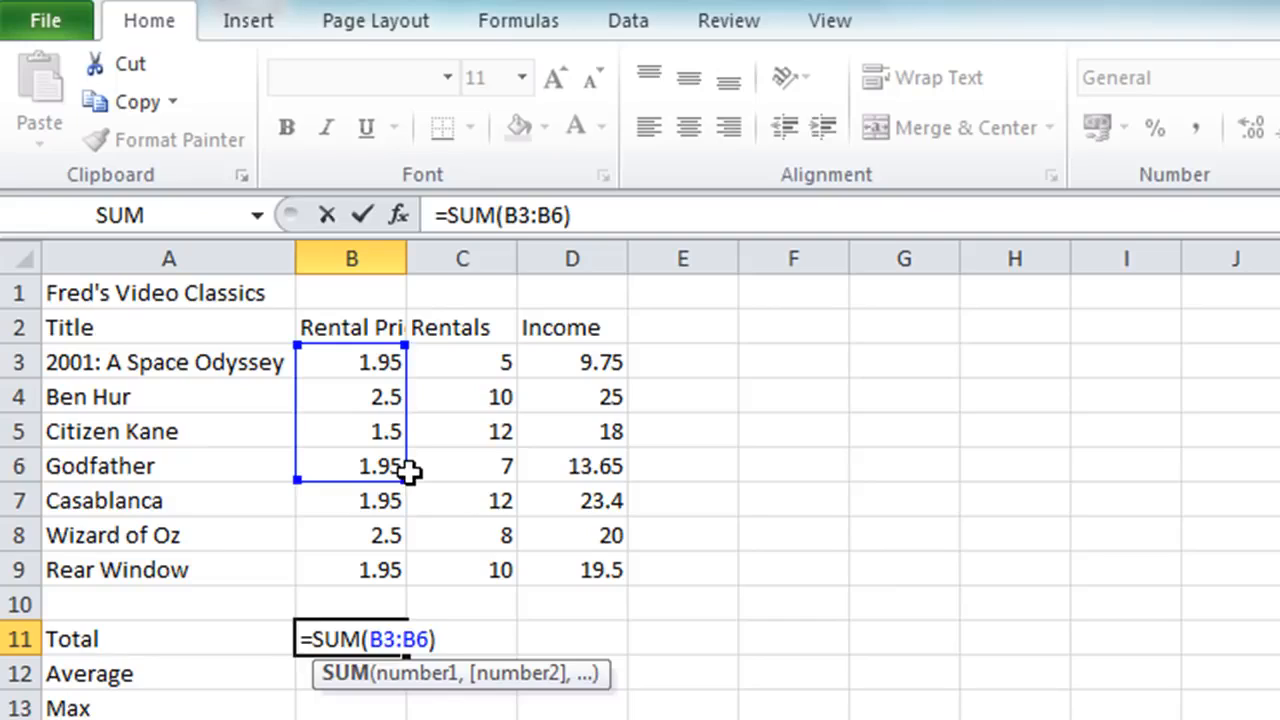
drag(409, 472, 411, 584)
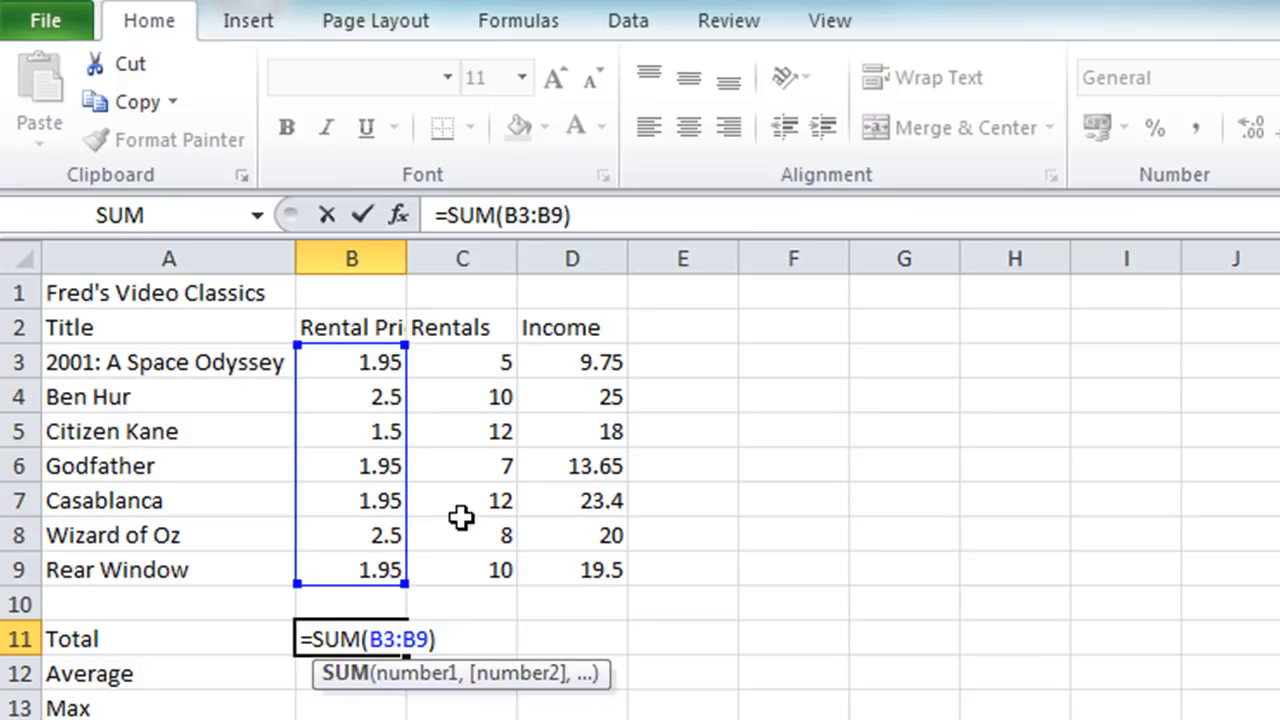
click(360, 221)
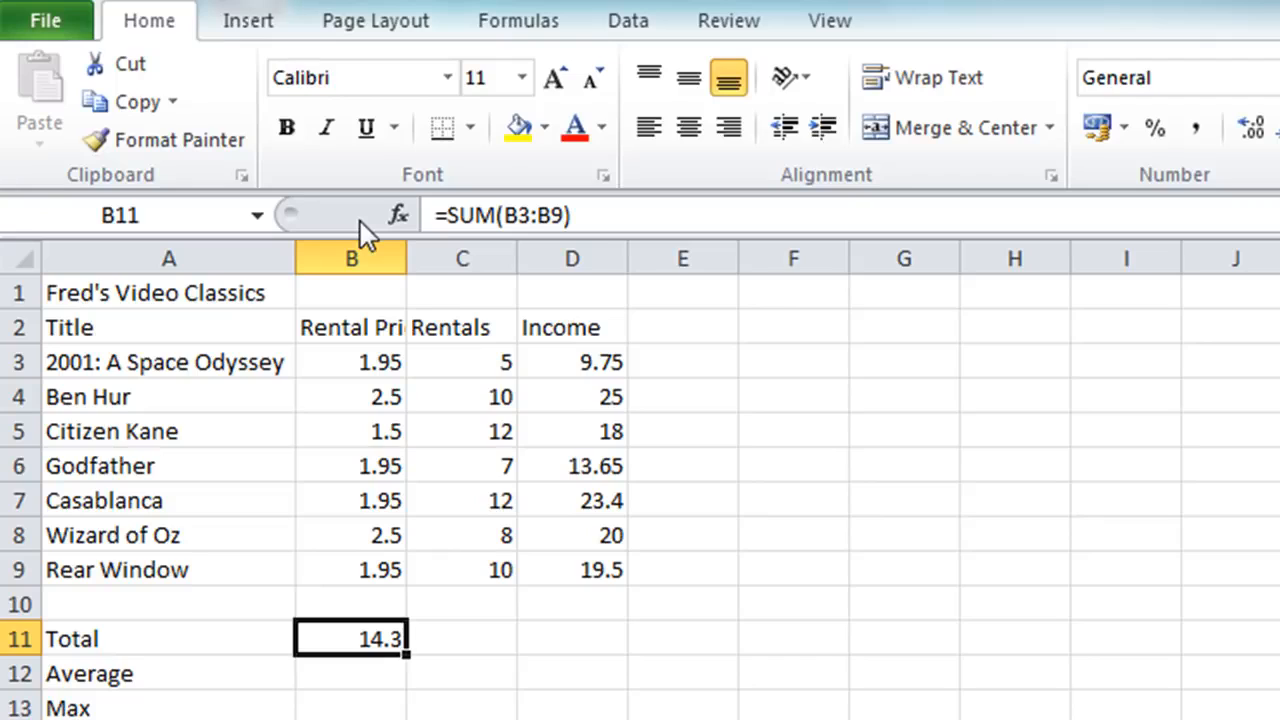
Total the Rentals column in C11 with the formula =SUM(C3:C9).
click(441, 636)
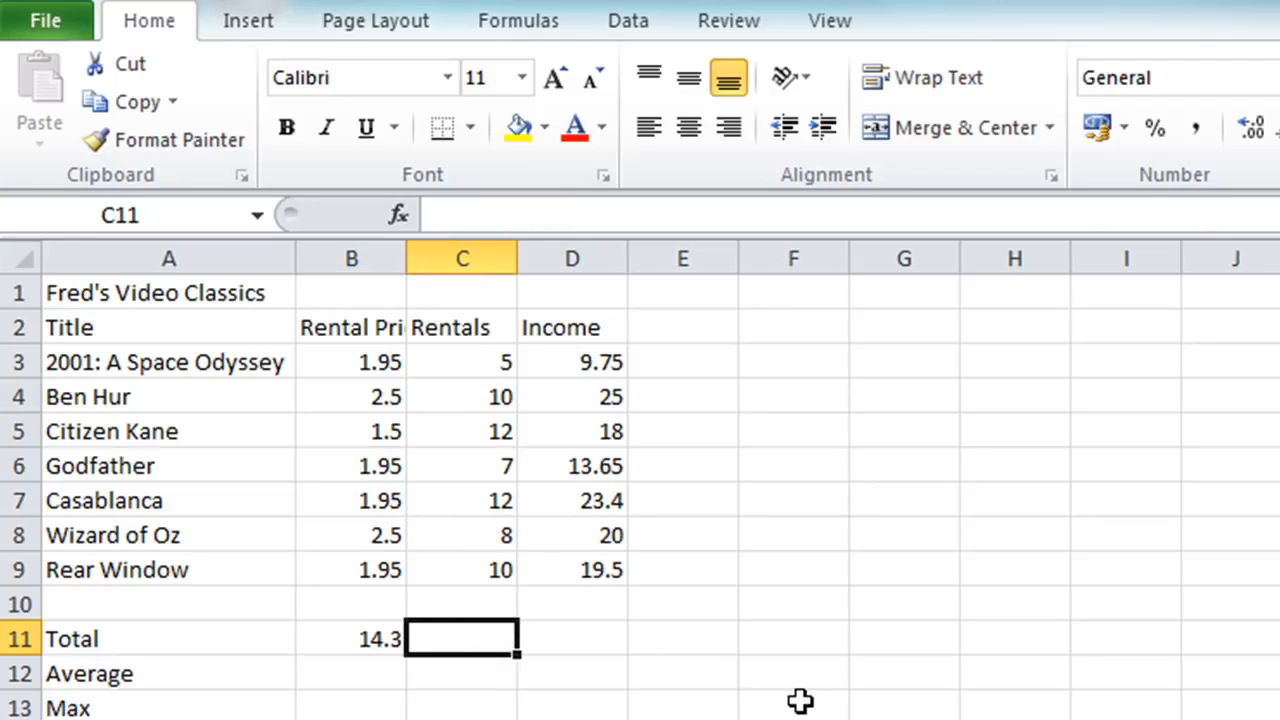
text(=sum)
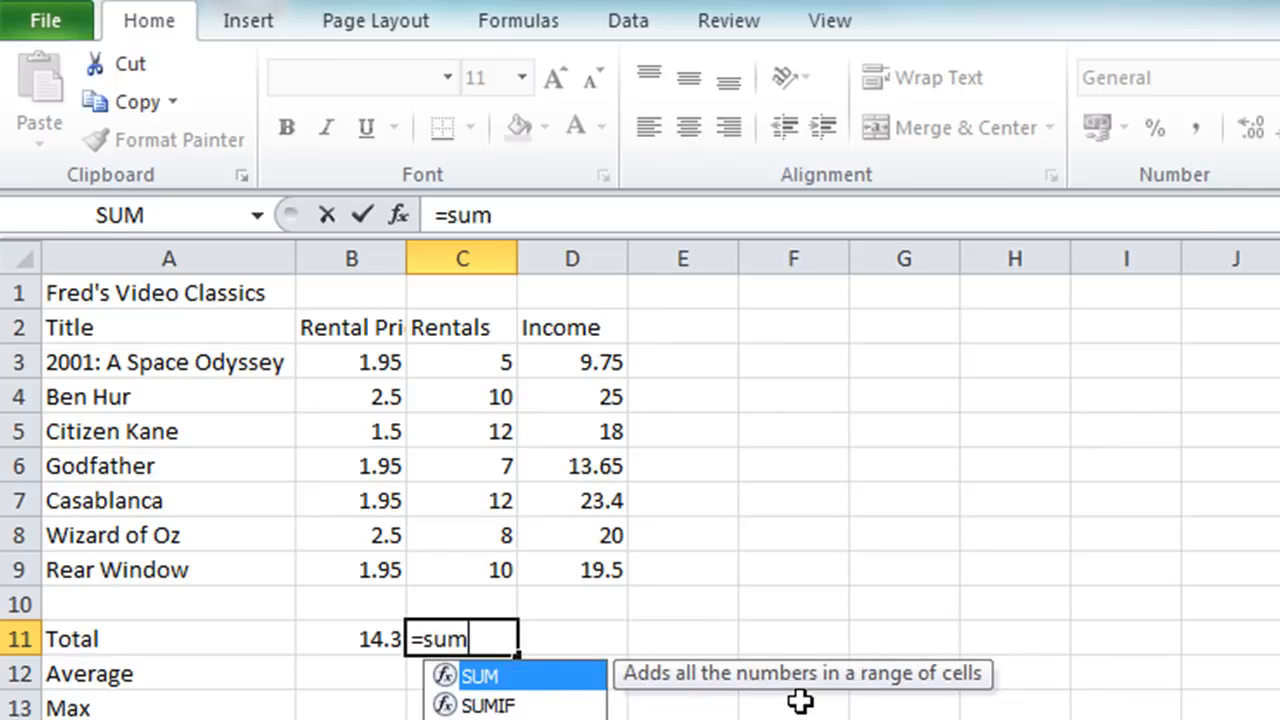
text(()
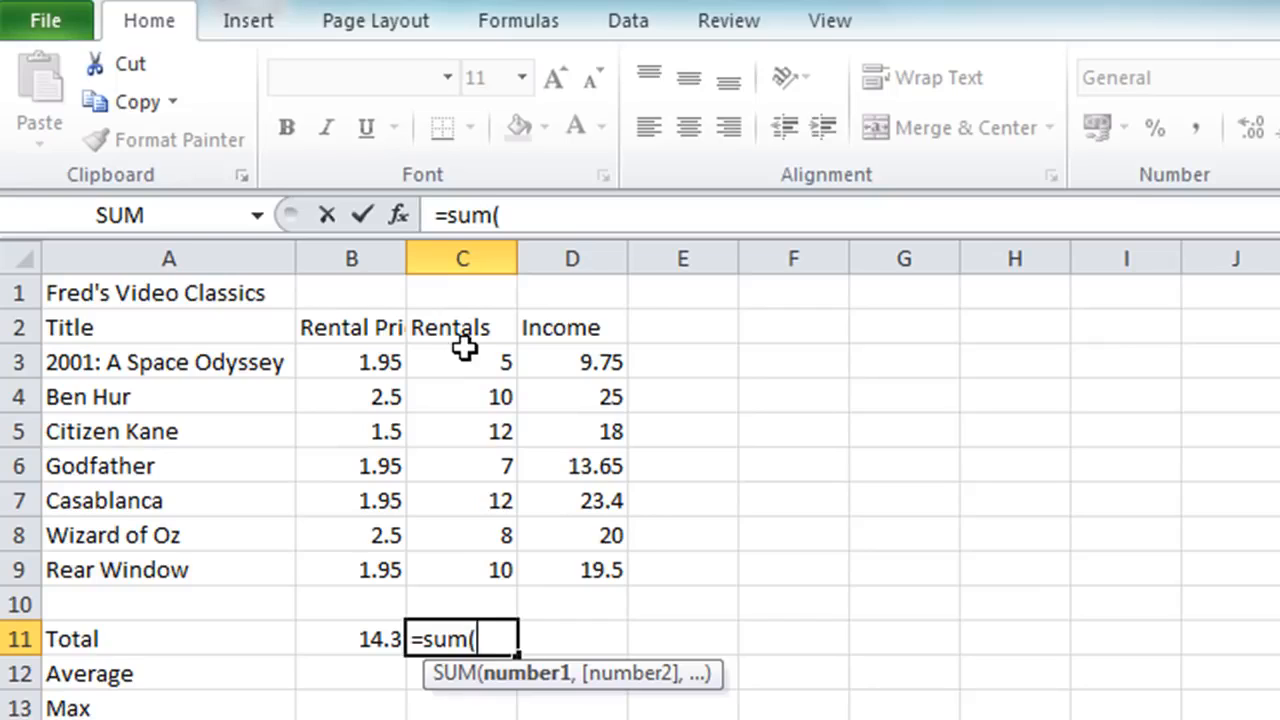
drag(464, 347, 431, 558)
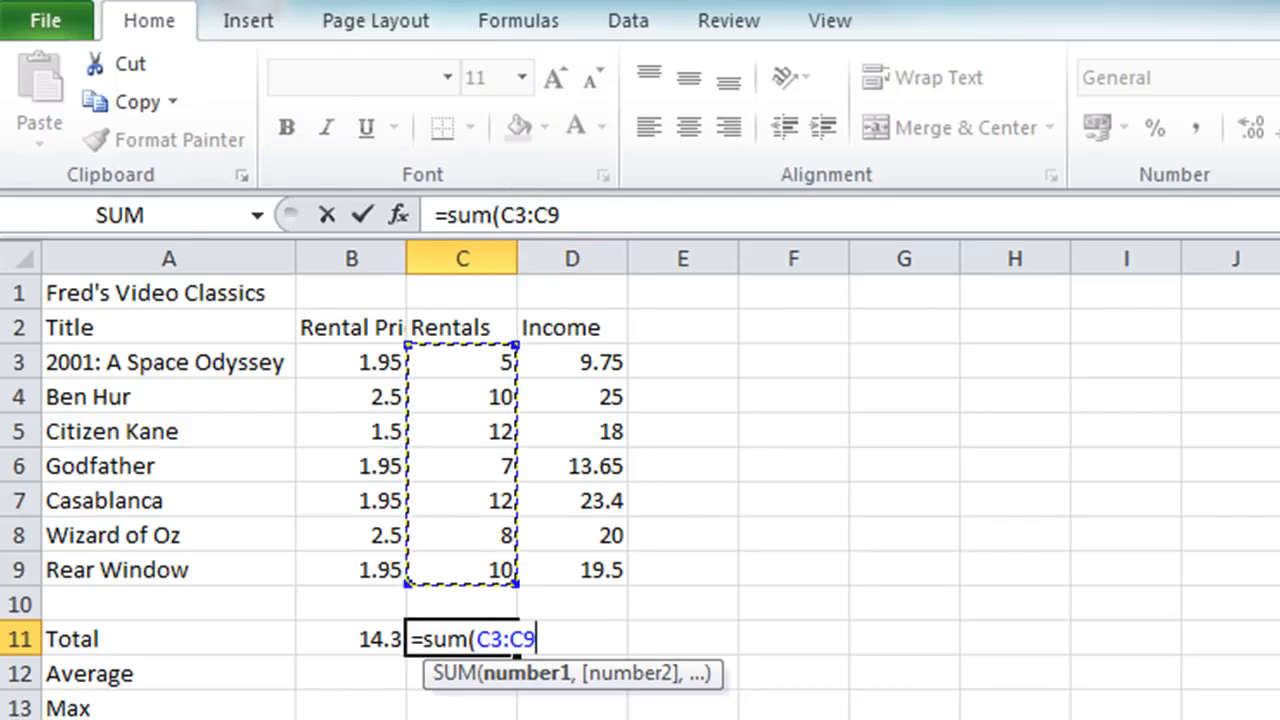
text())
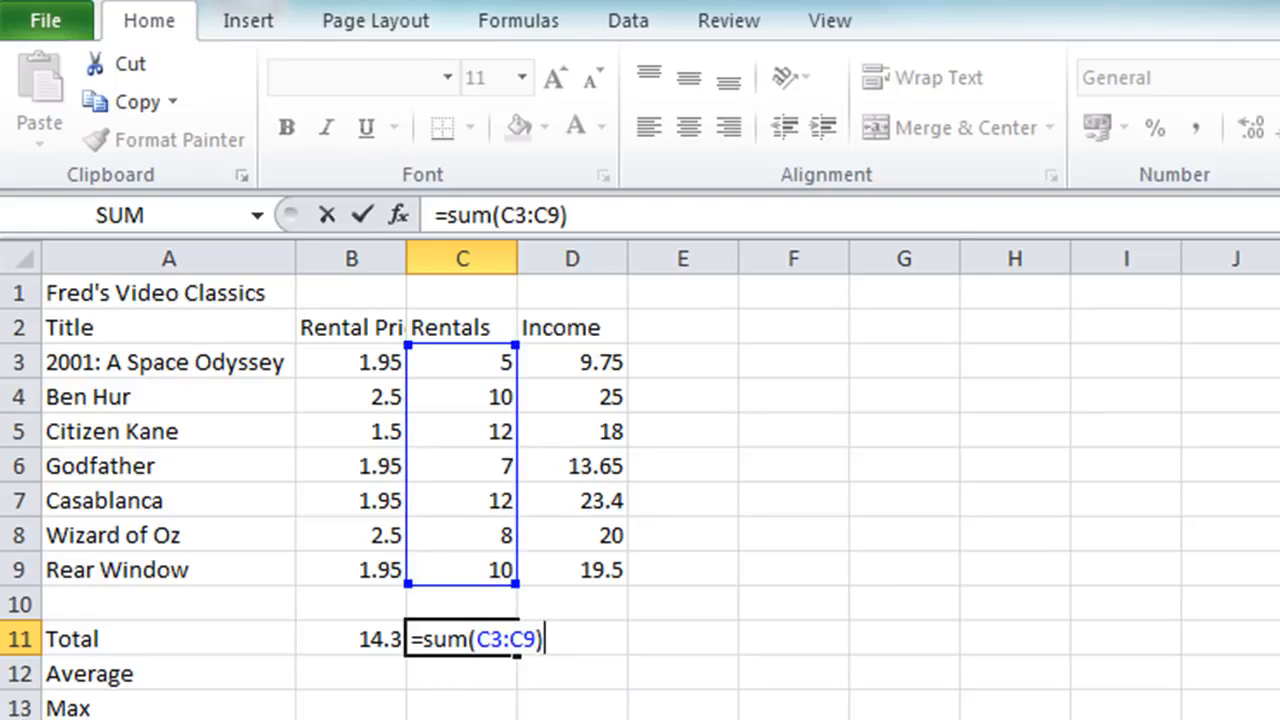
key(Return)
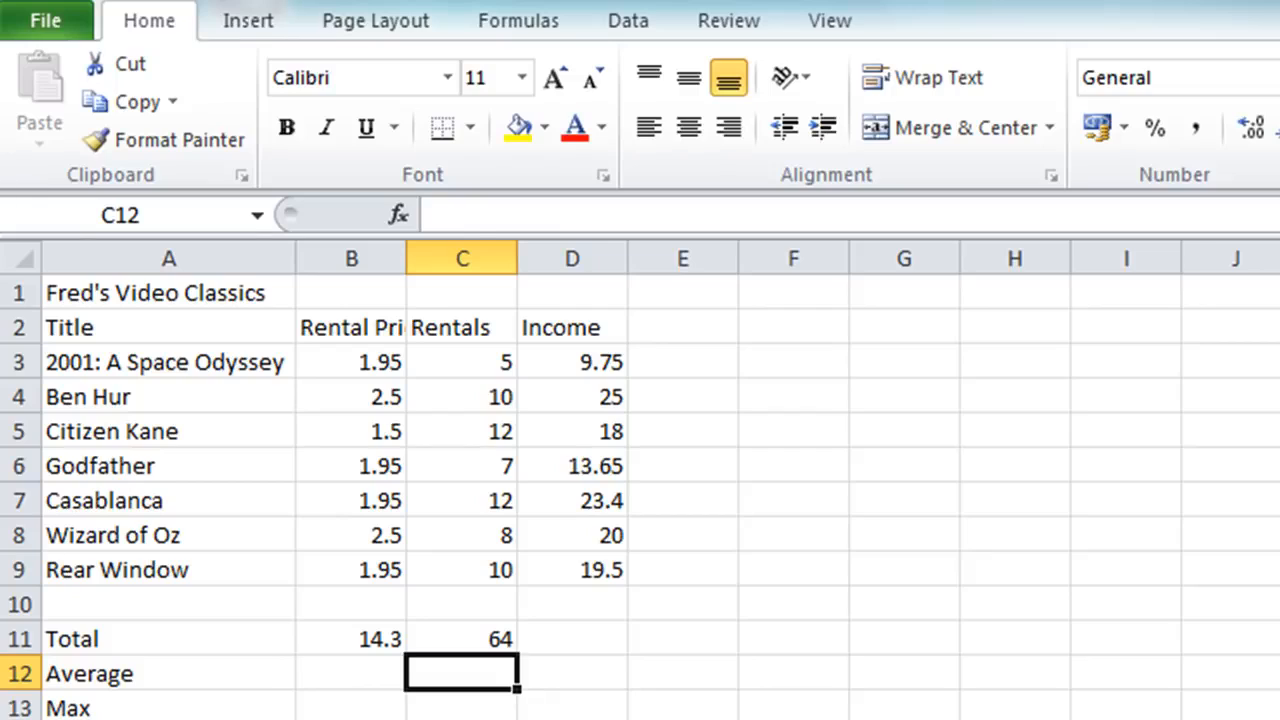
Total the Income column in D11 using AutoSum with the range D3:D9.
click(572, 639)
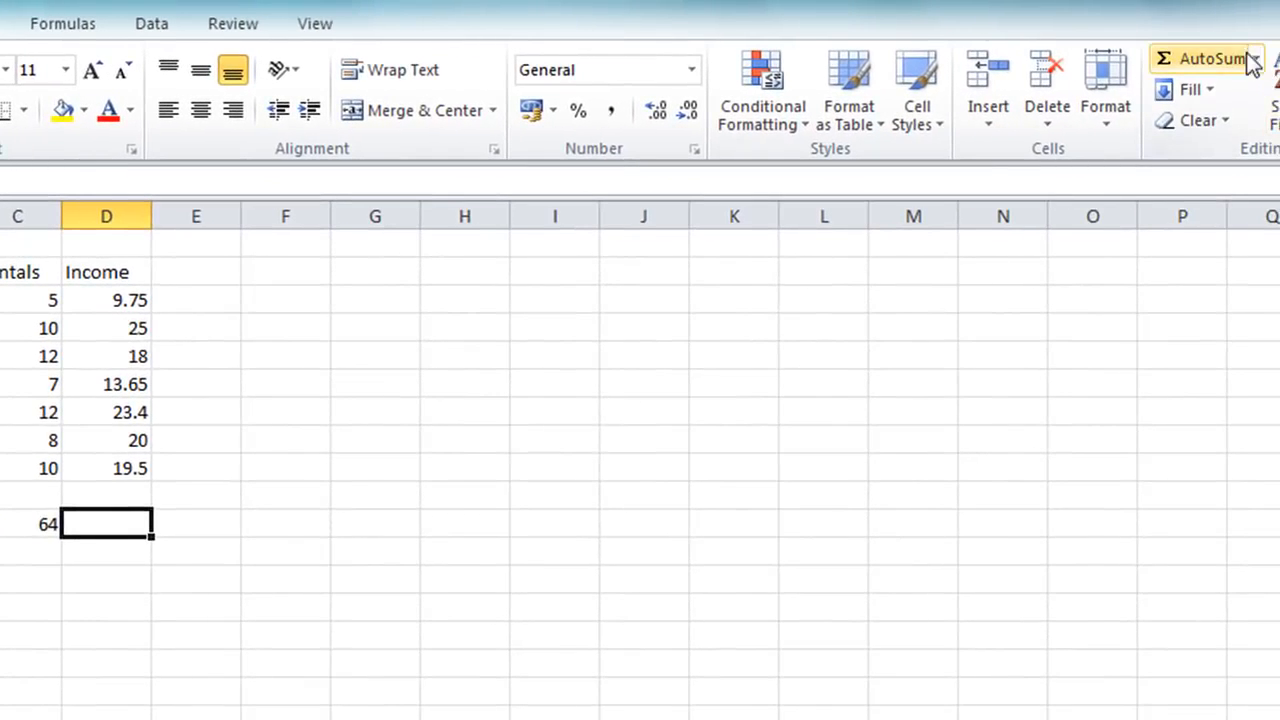
click(1162, 64)
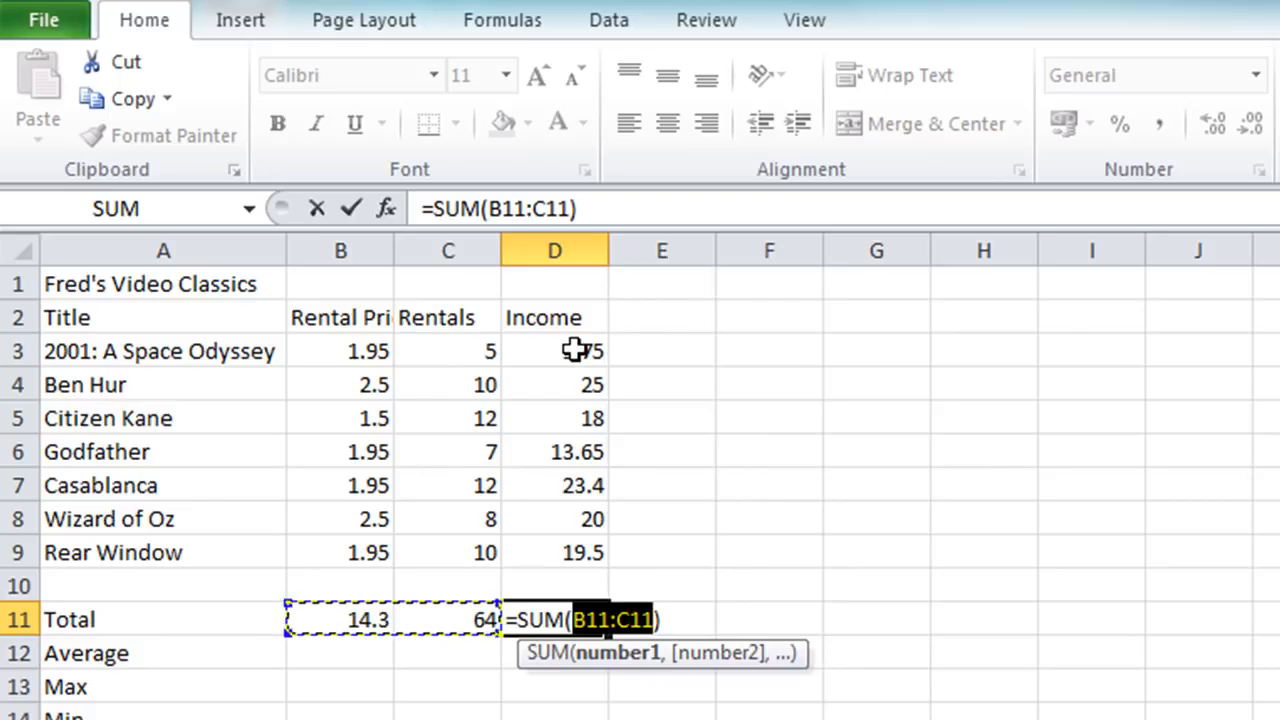
drag(579, 352, 556, 543)
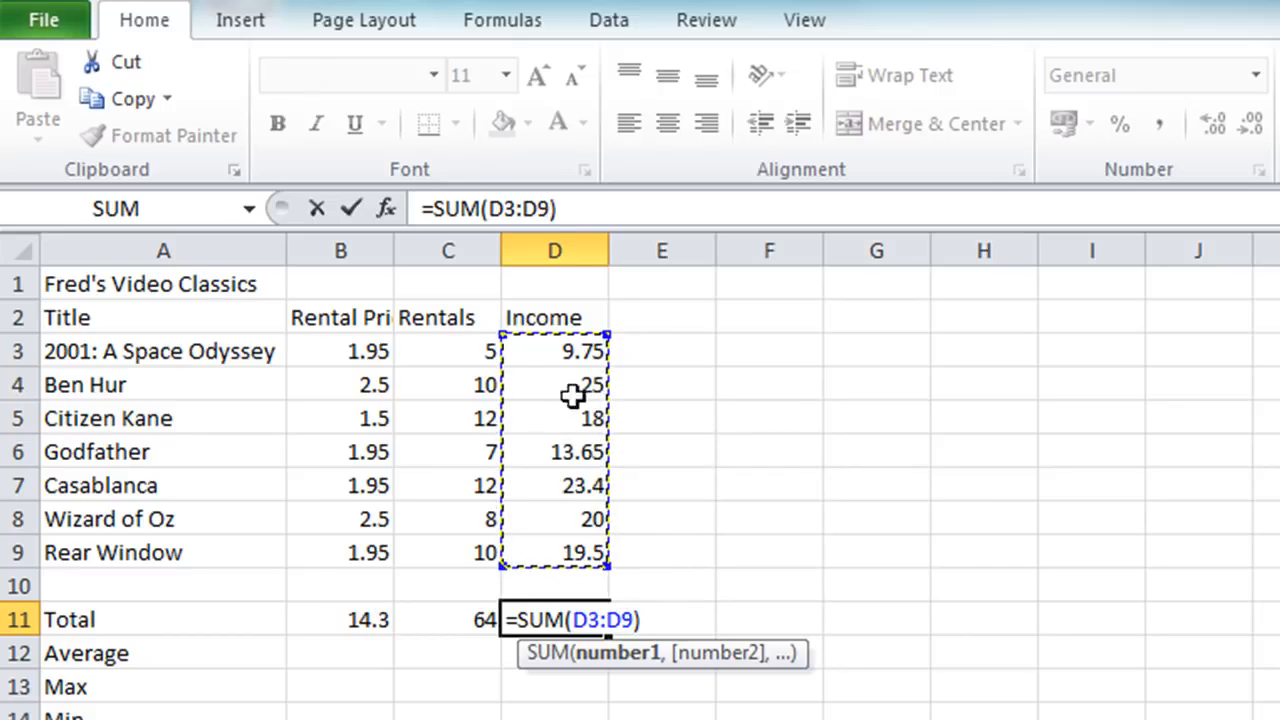
click(365, 211)
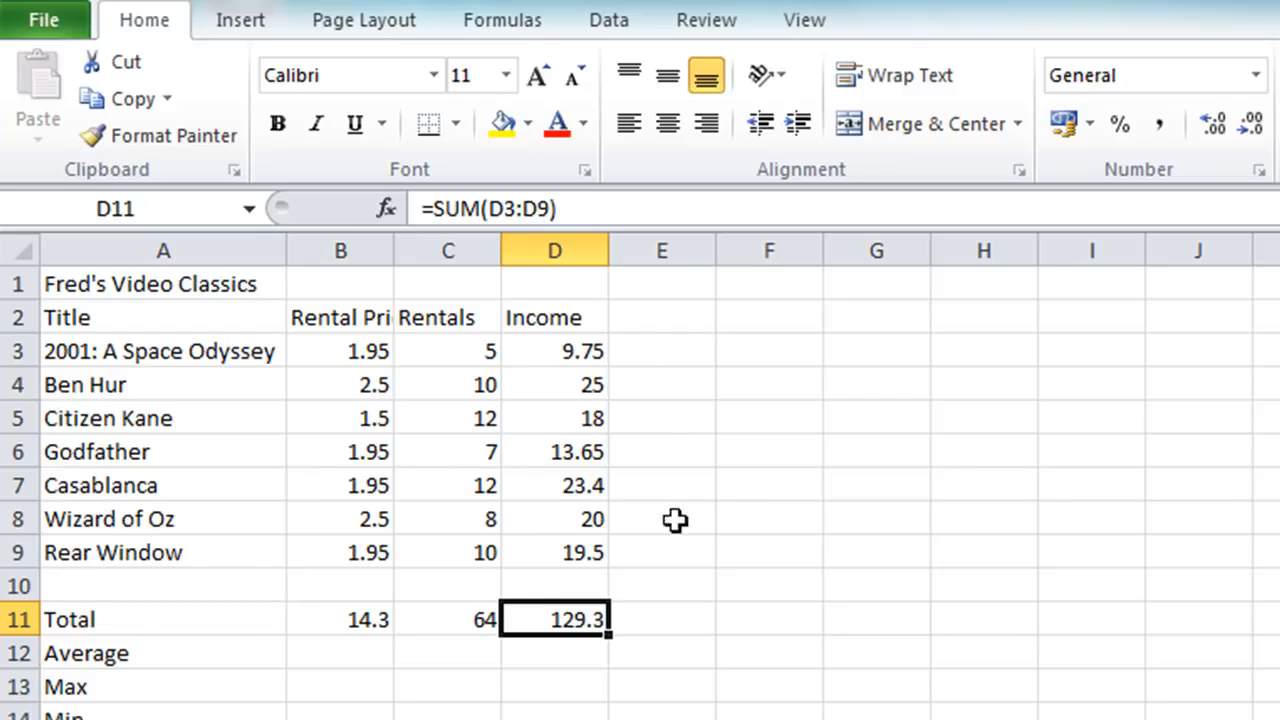
Clear the three SUM formulas in the Total row, cells B11:D11.
drag(319, 627, 525, 620)
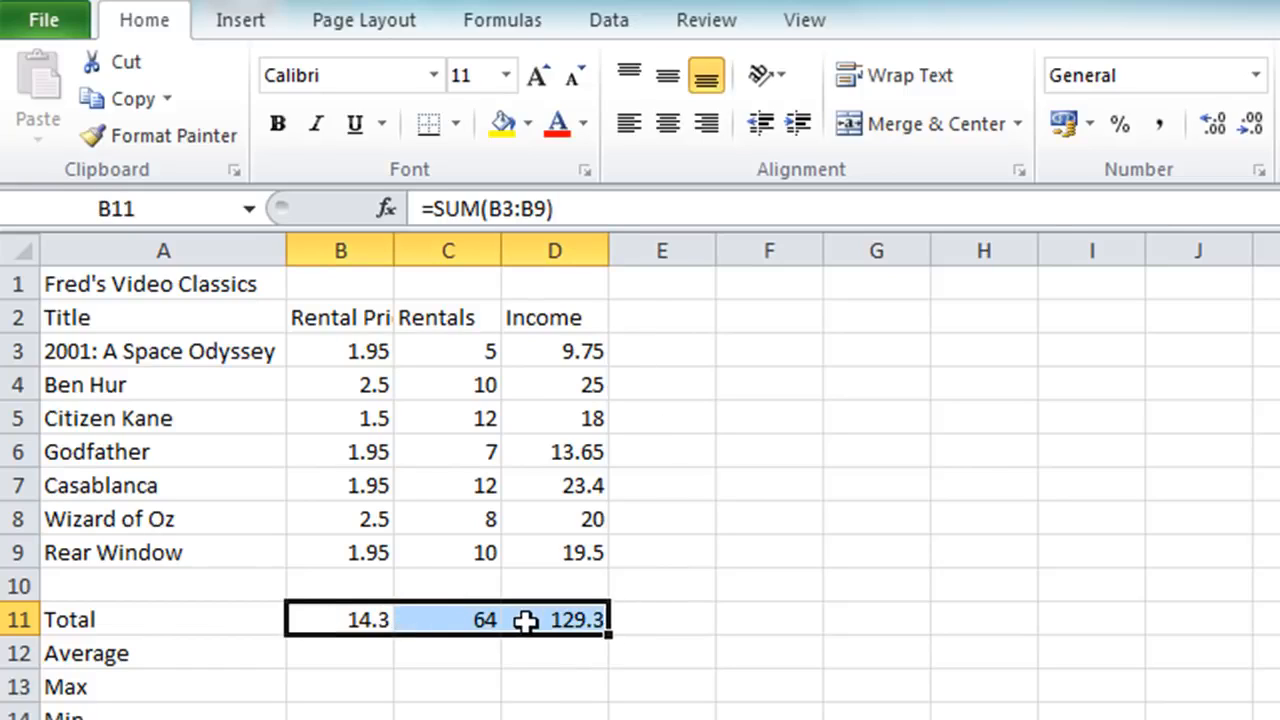
key(Delete)
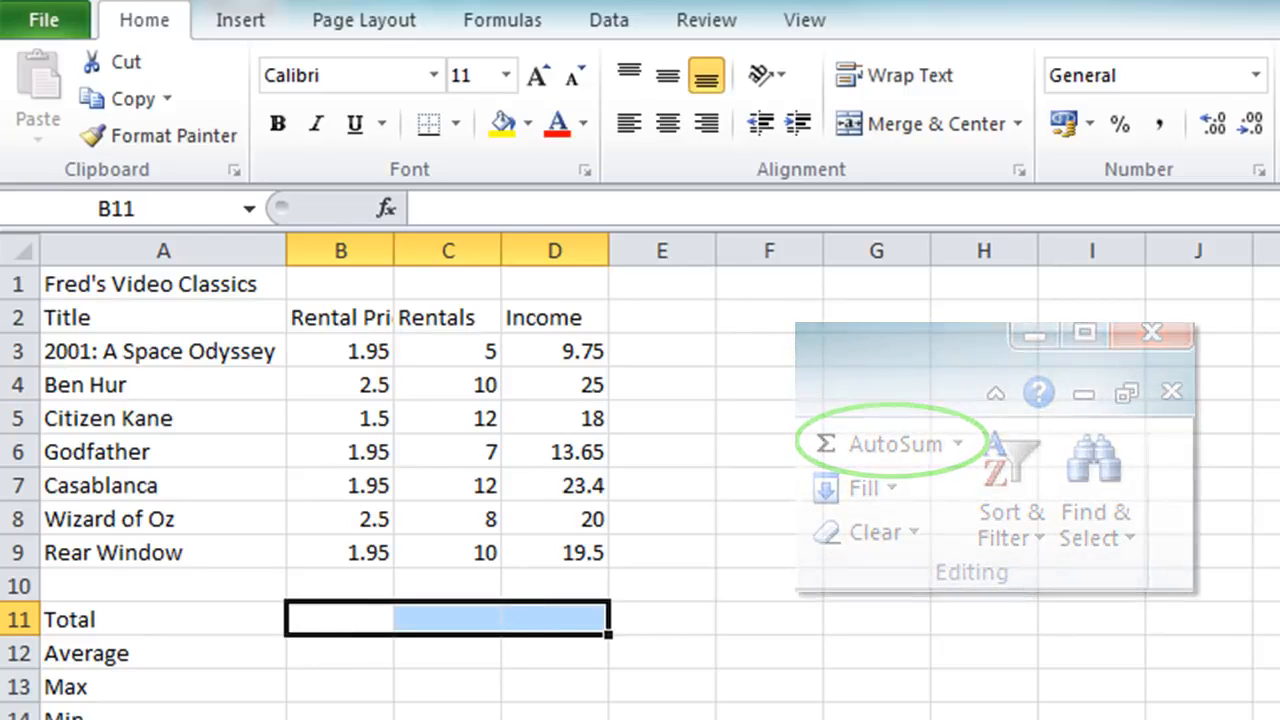
key(alt+equal)
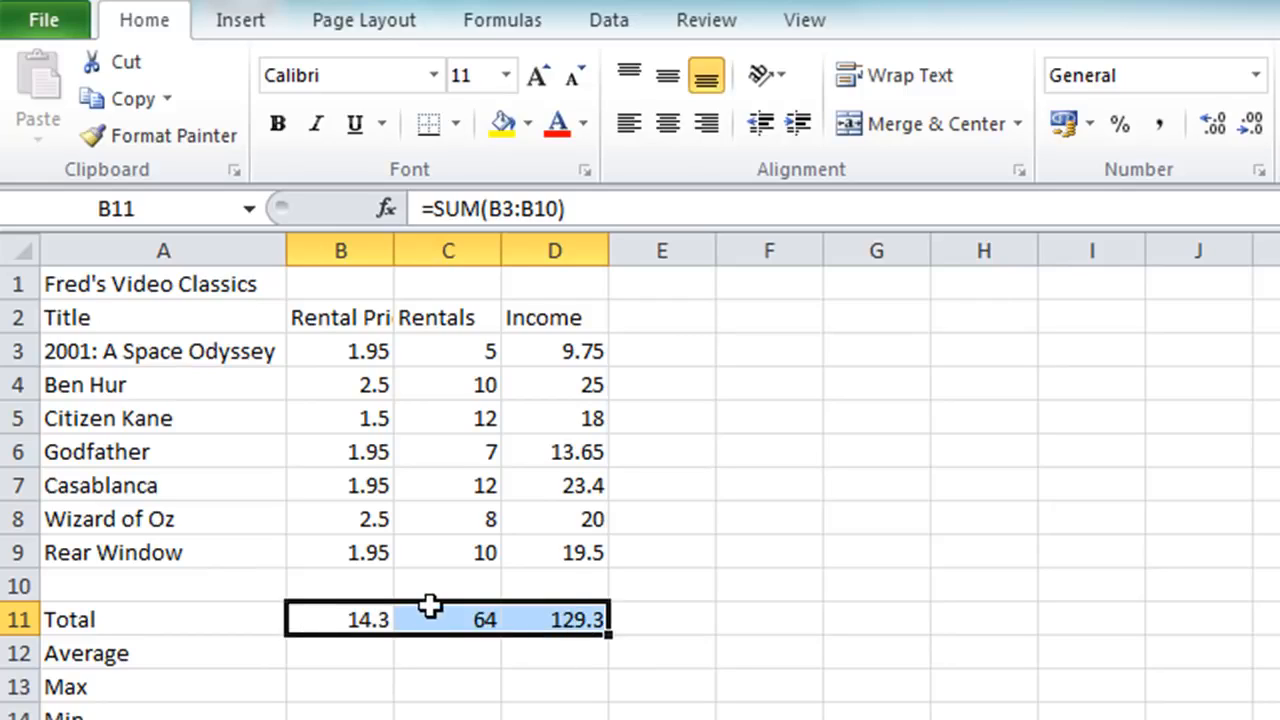
key(Delete)
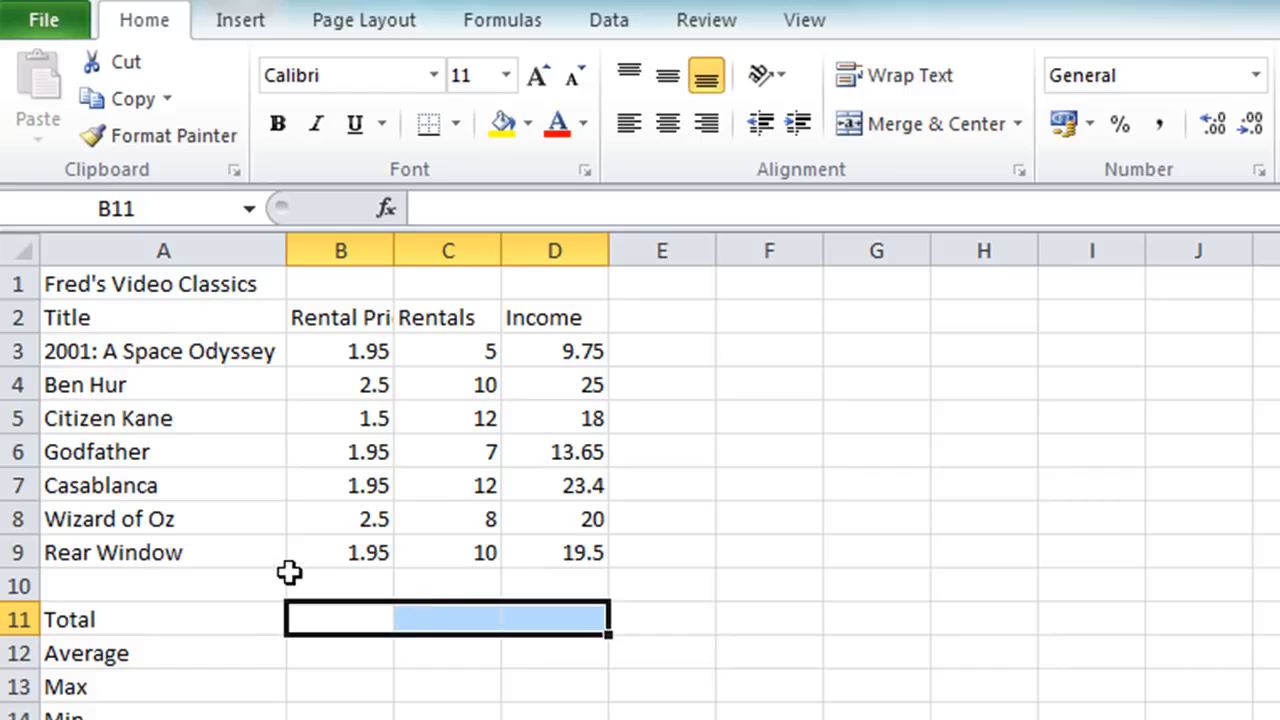
click(310, 490)
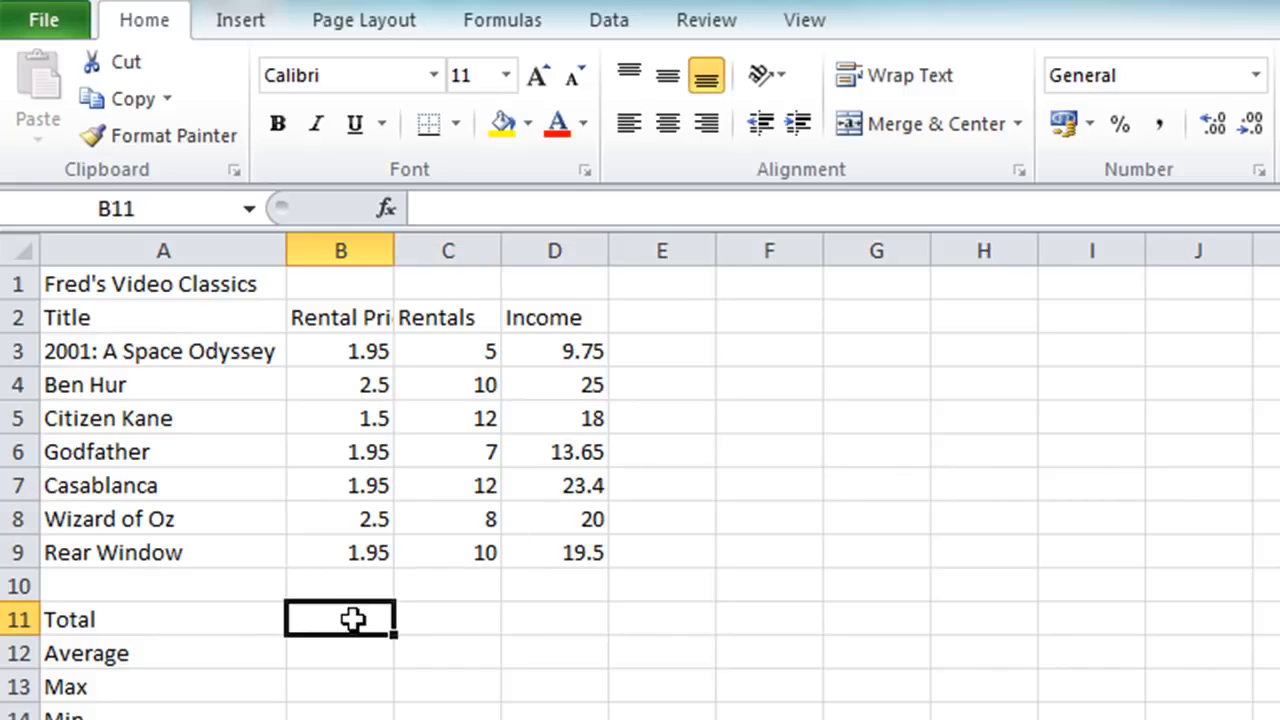
Total the three columns in B11:D11 with AutoSum and shrink the SUM range in B11 to B3:B9.
drag(351, 617, 531, 620)
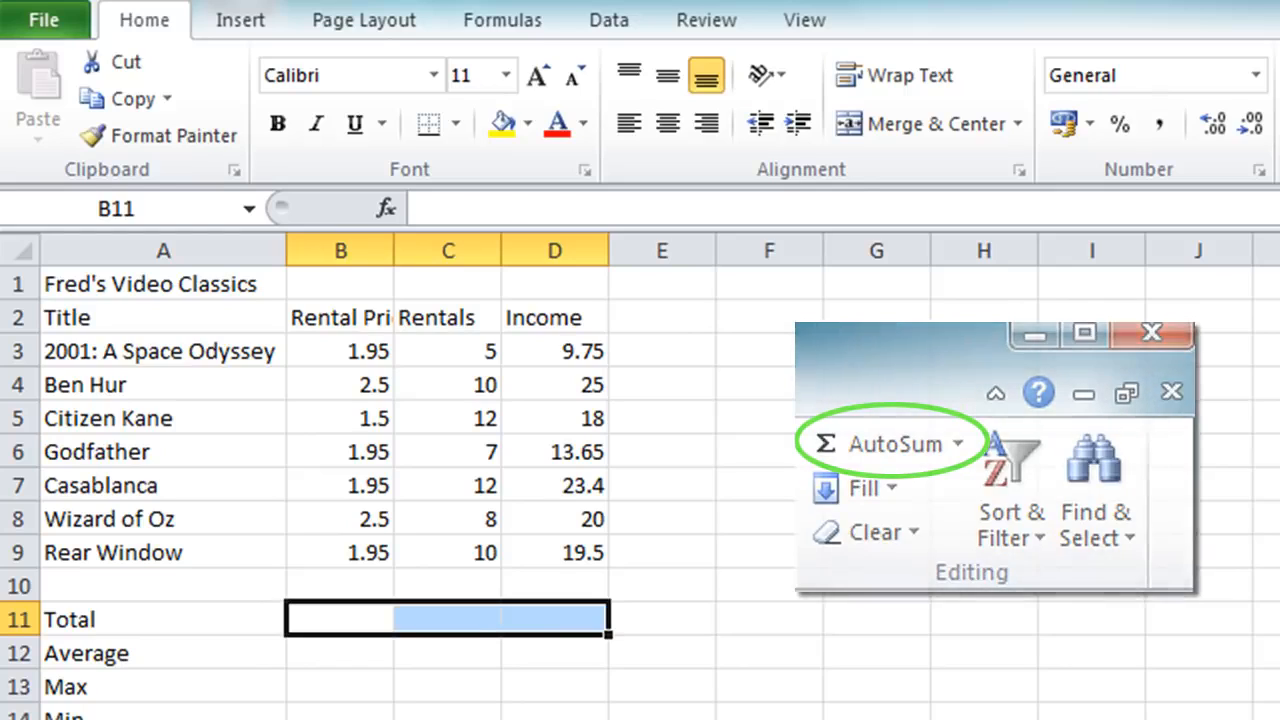
key(alt+equal)
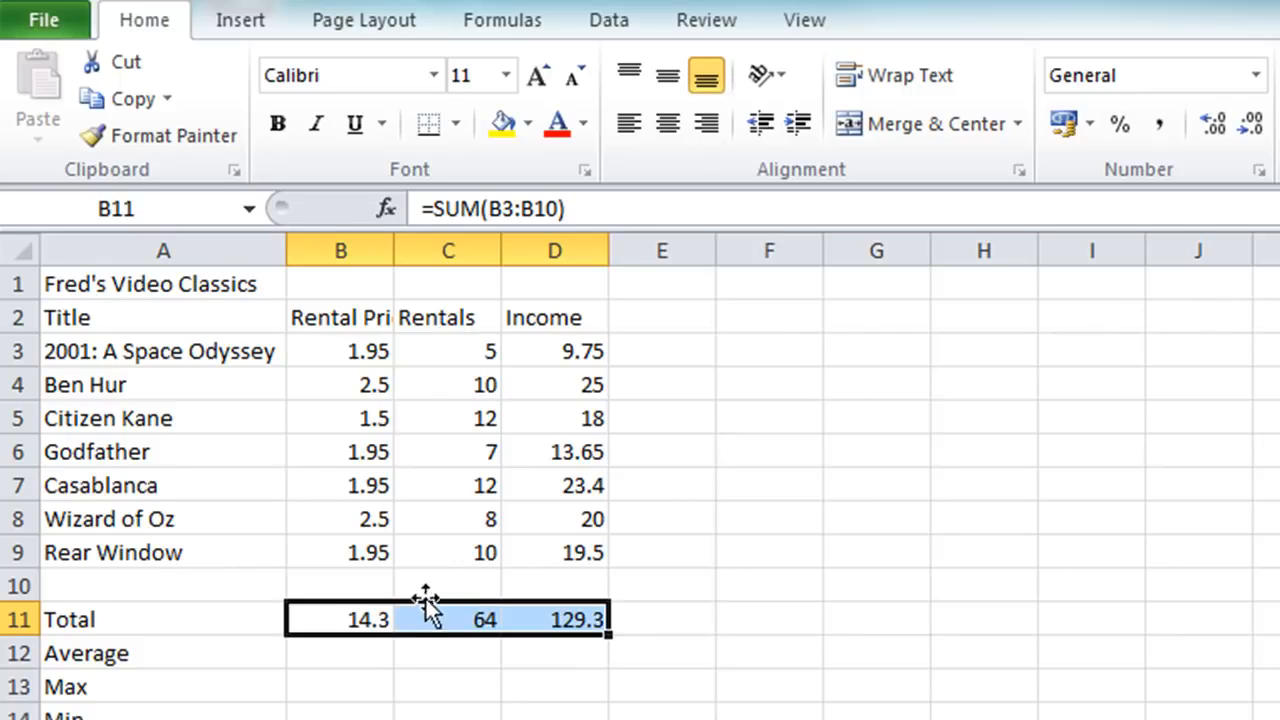
double_click(350, 620)
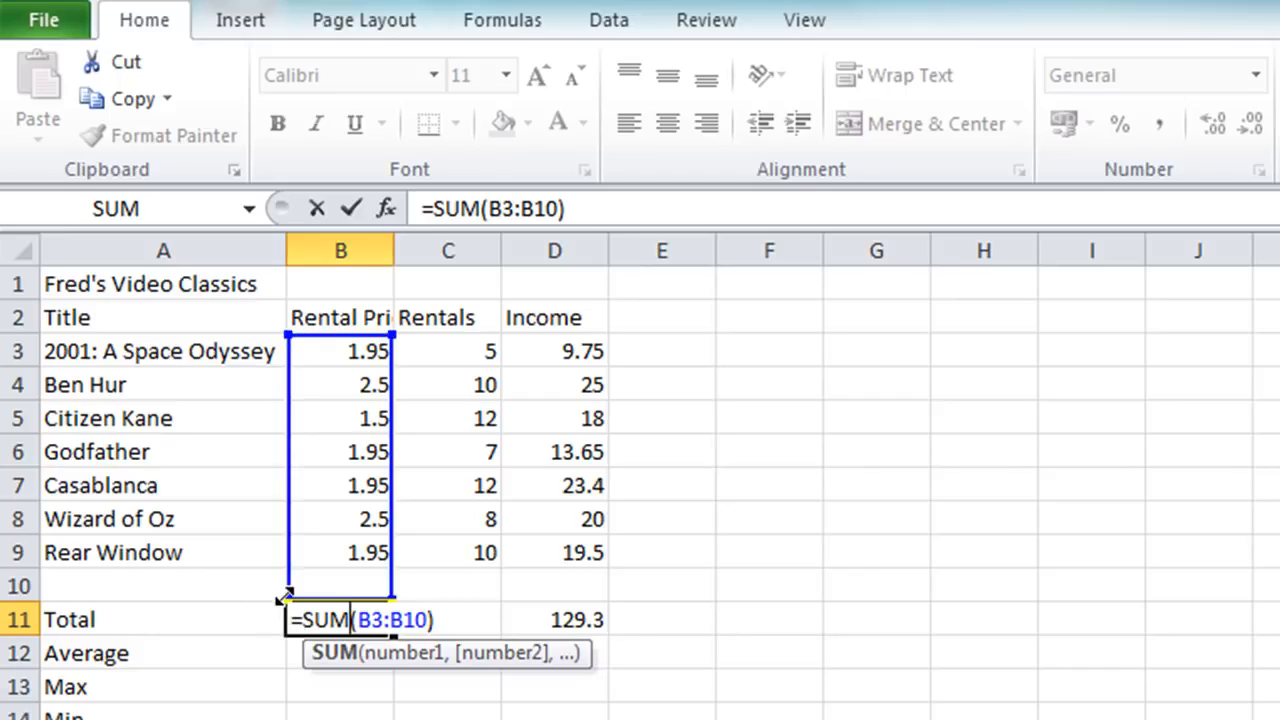
drag(286, 597, 289, 580)
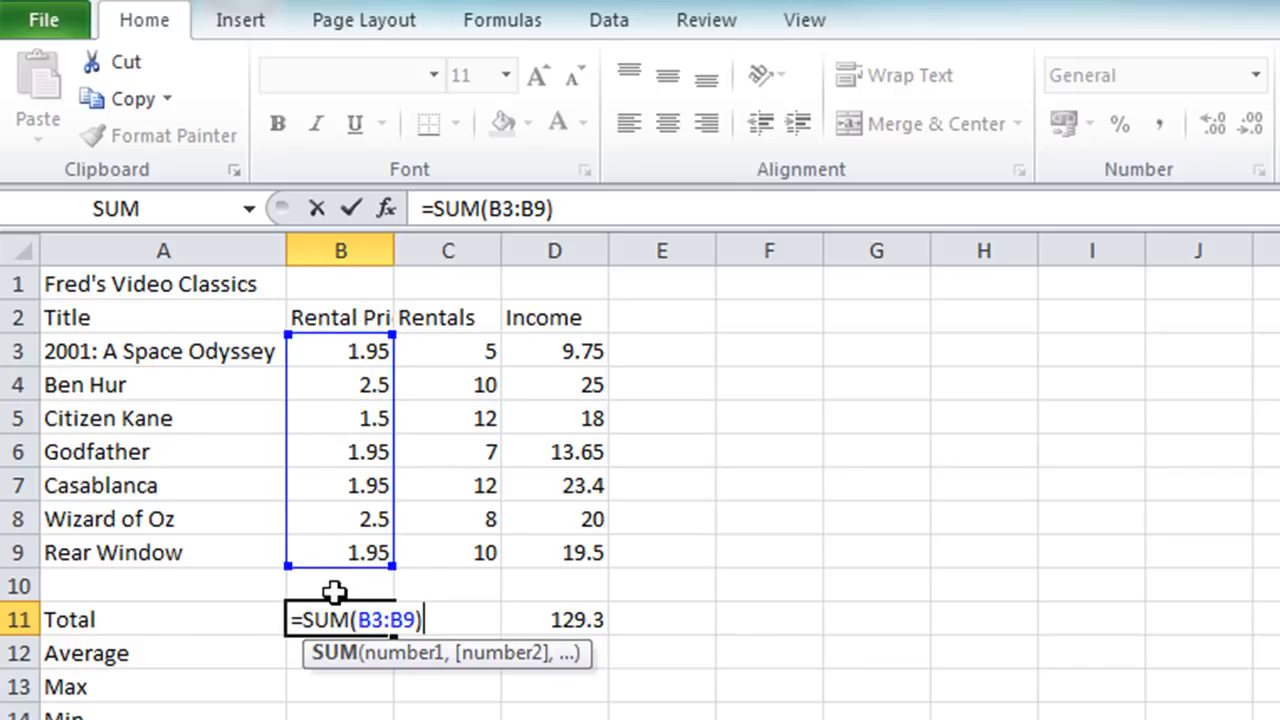
click(350, 216)
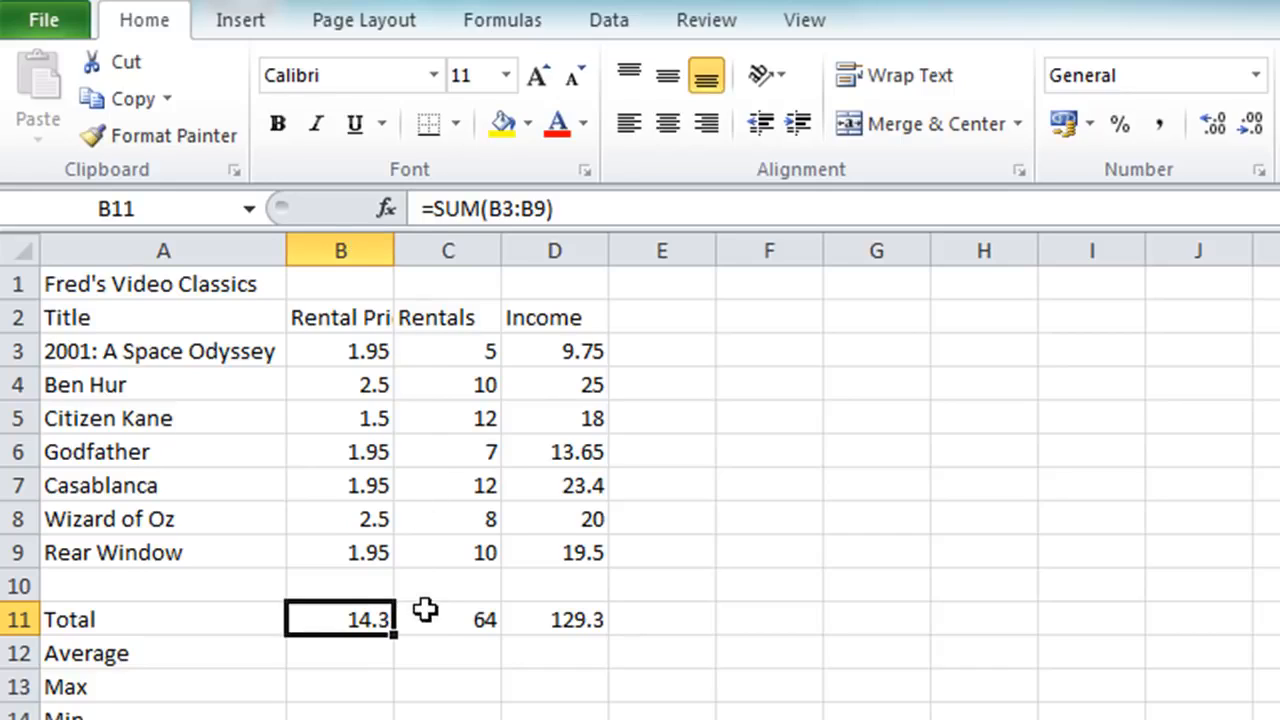
click(443, 614)
key(alt+equal)
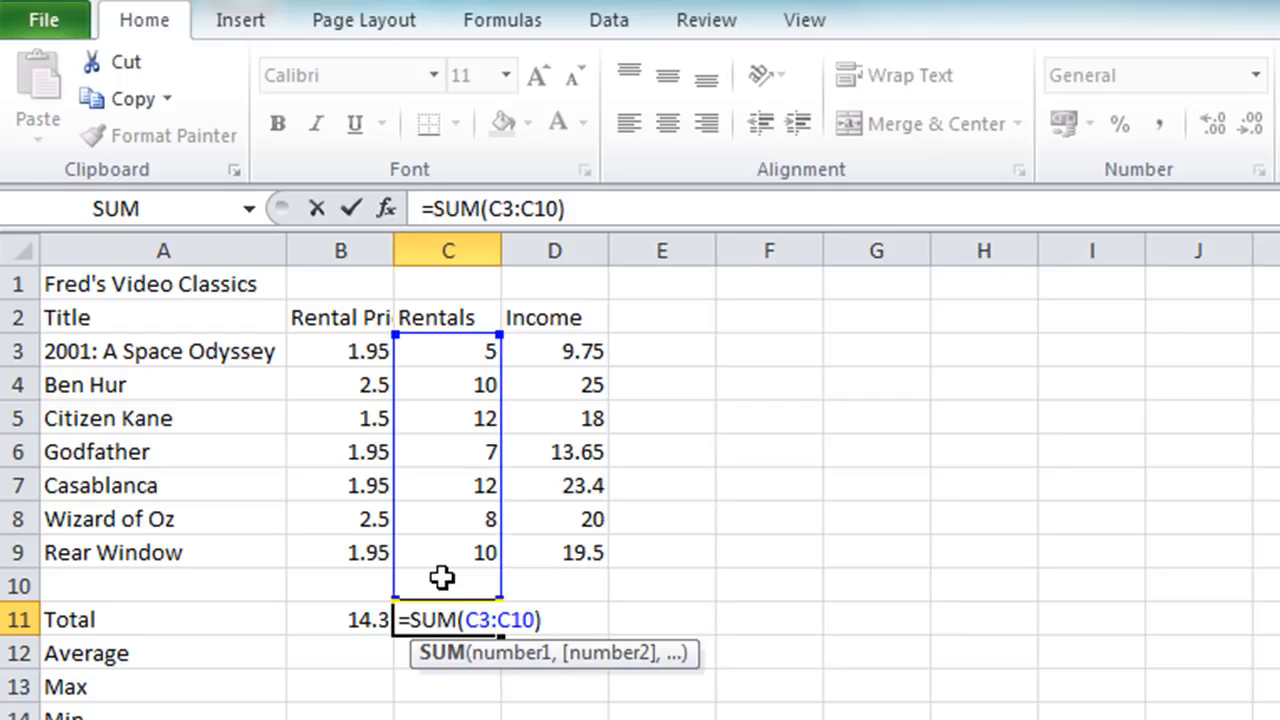
key(ctrl+Return)
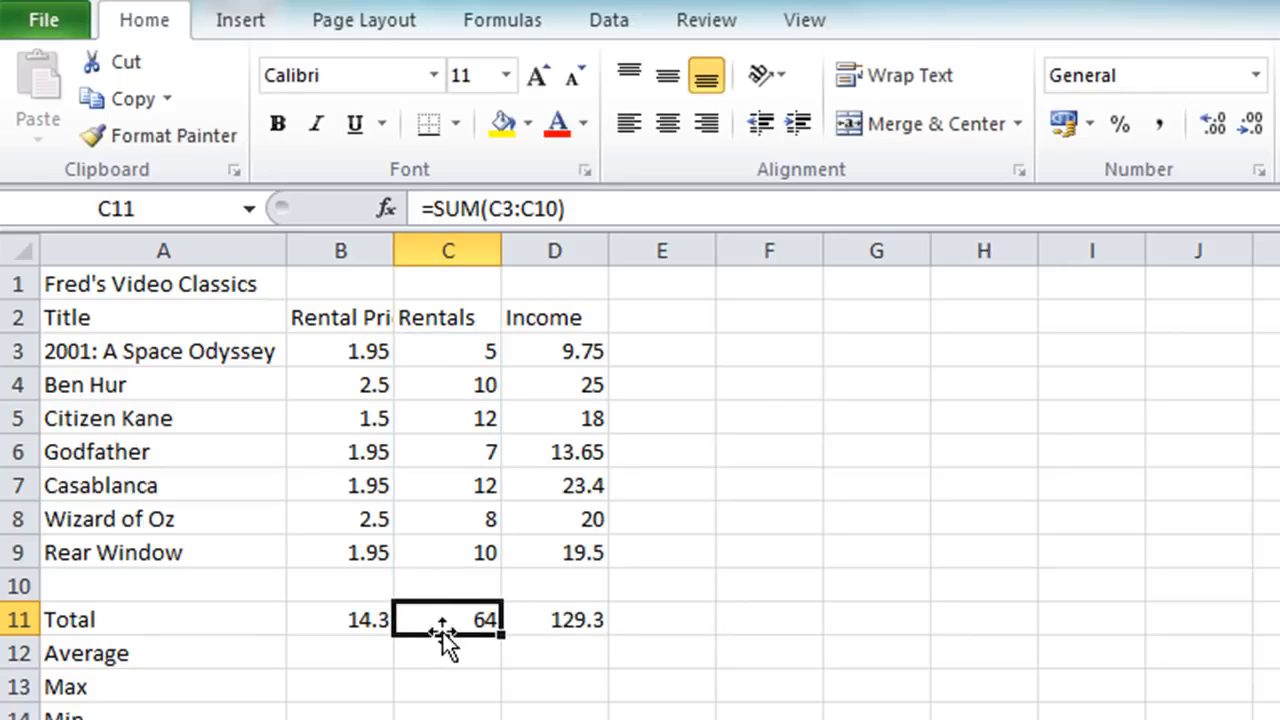
Clear the totals in C11:D11 and fill the SUM formula from B11 across to D11.
drag(443, 614, 503, 619)
key(Delete)
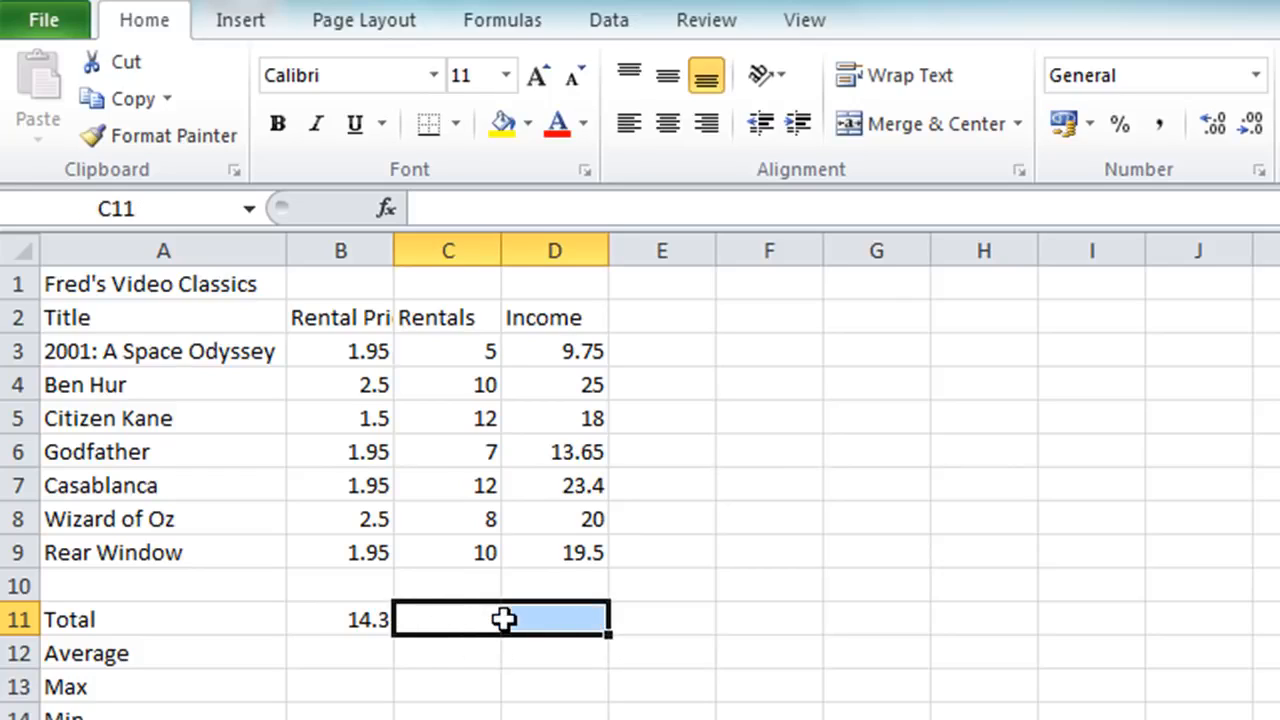
click(362, 617)
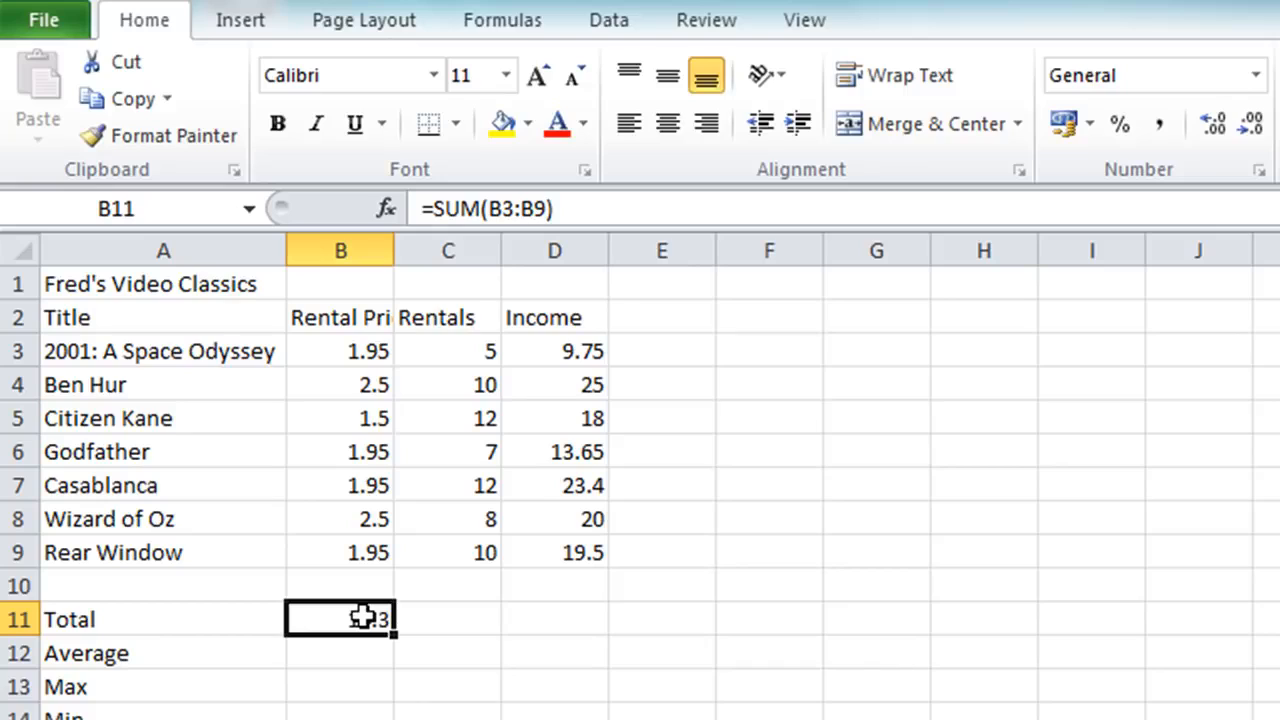
double_click(362, 617)
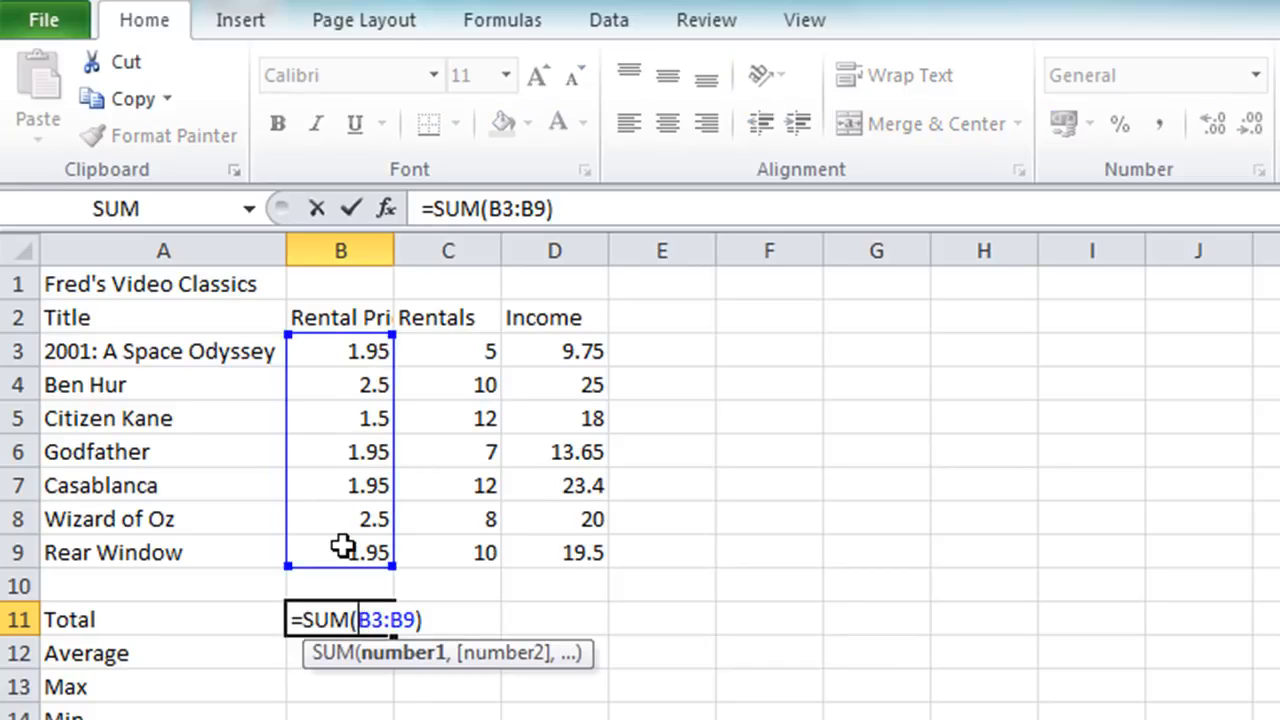
key(Escape)
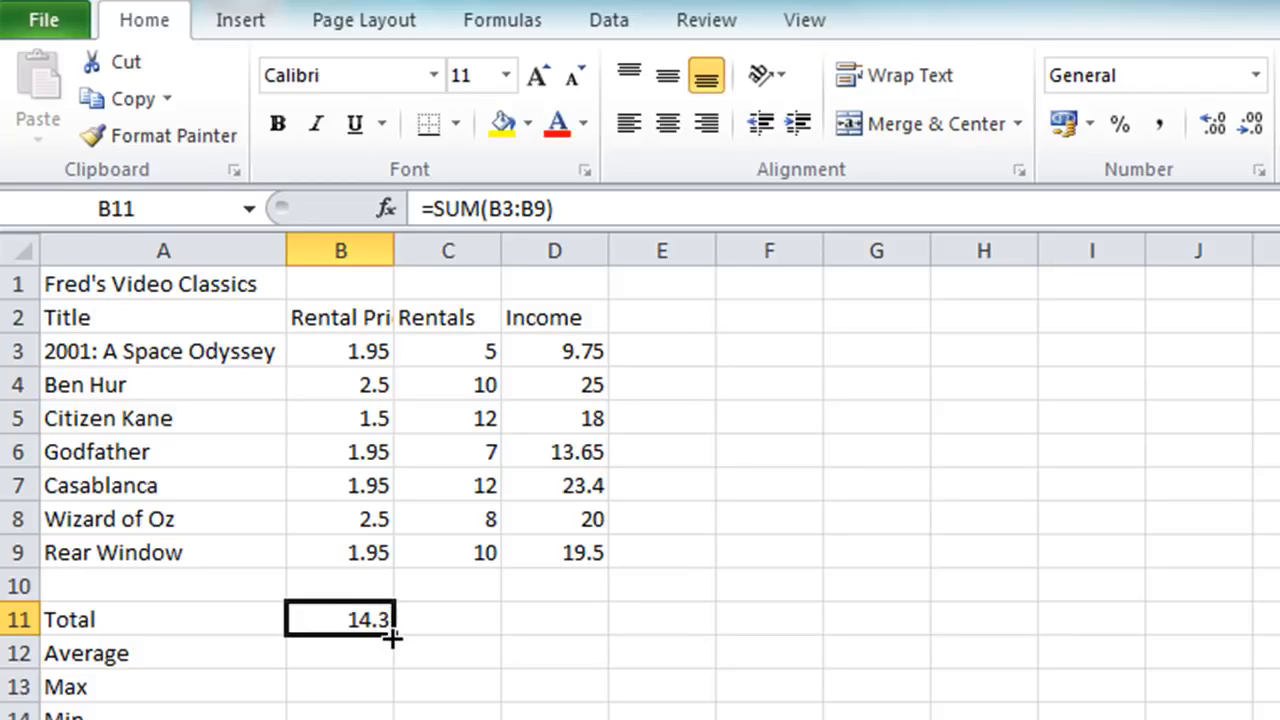
drag(398, 638, 596, 631)
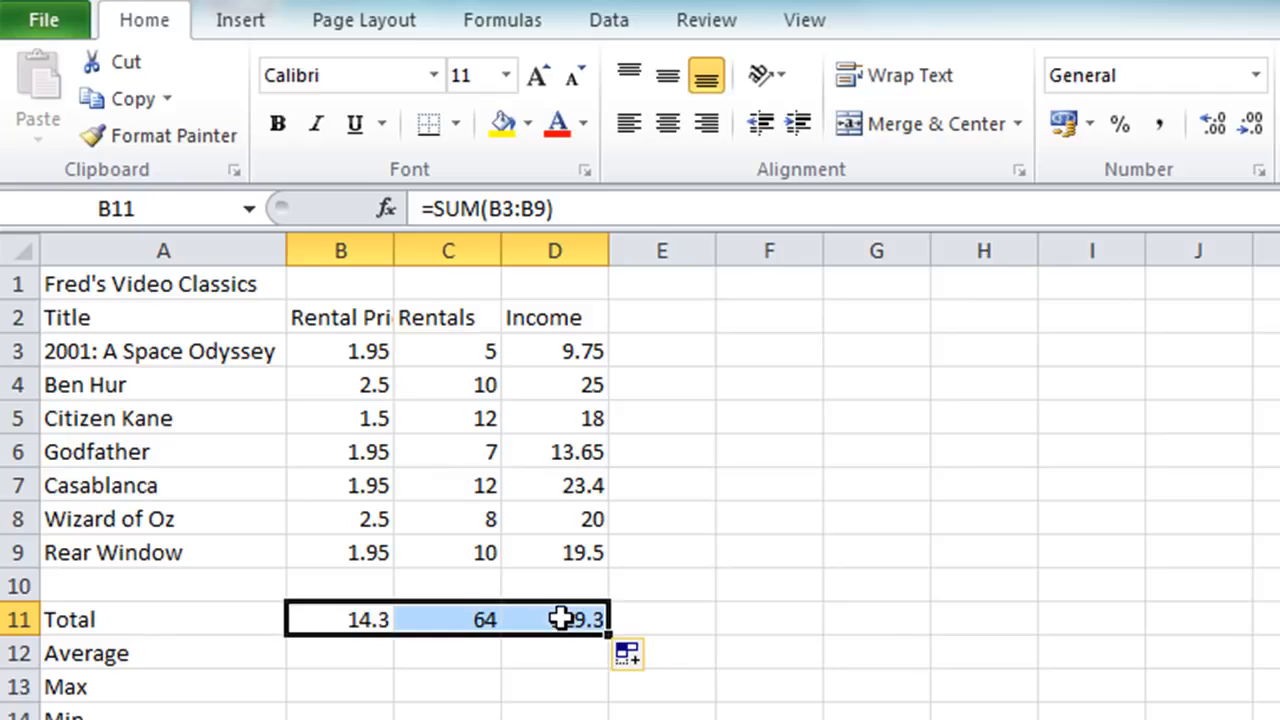
Examine the formulas in the Total row, cells B11:D11, to check which range each one sums.
click(460, 619)
double_click(459, 619)
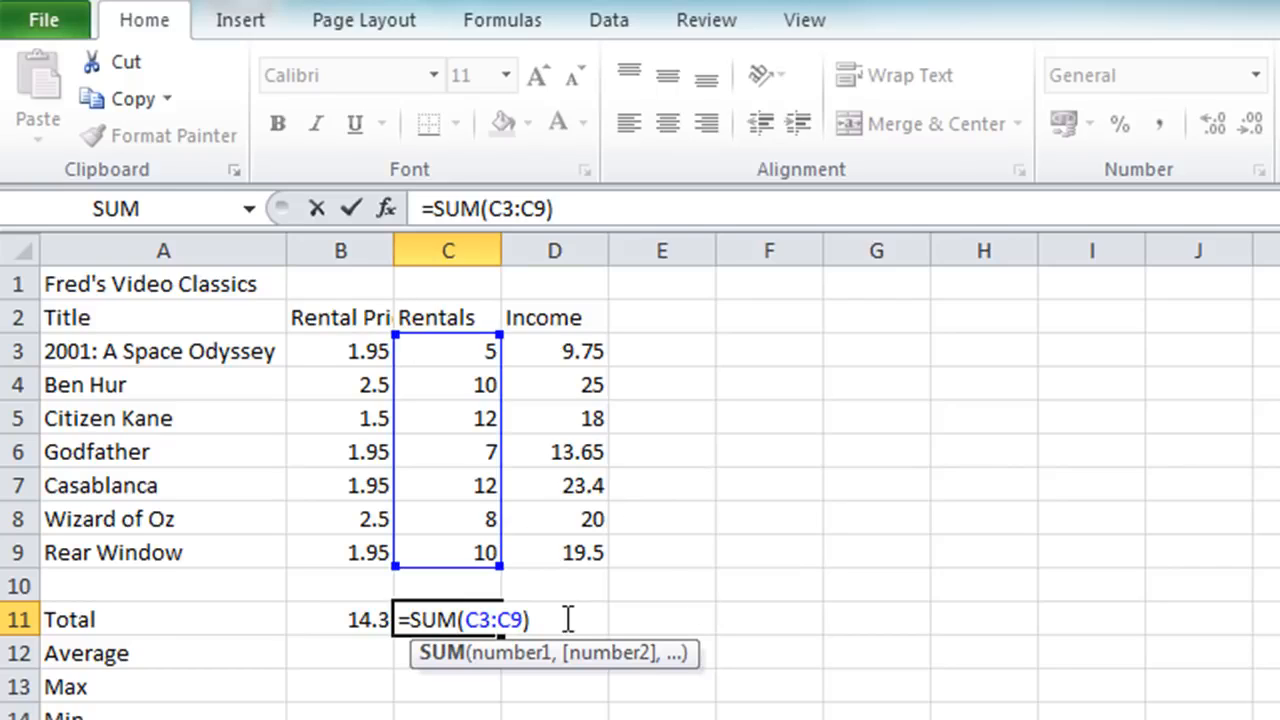
key(Escape)
double_click(567, 620)
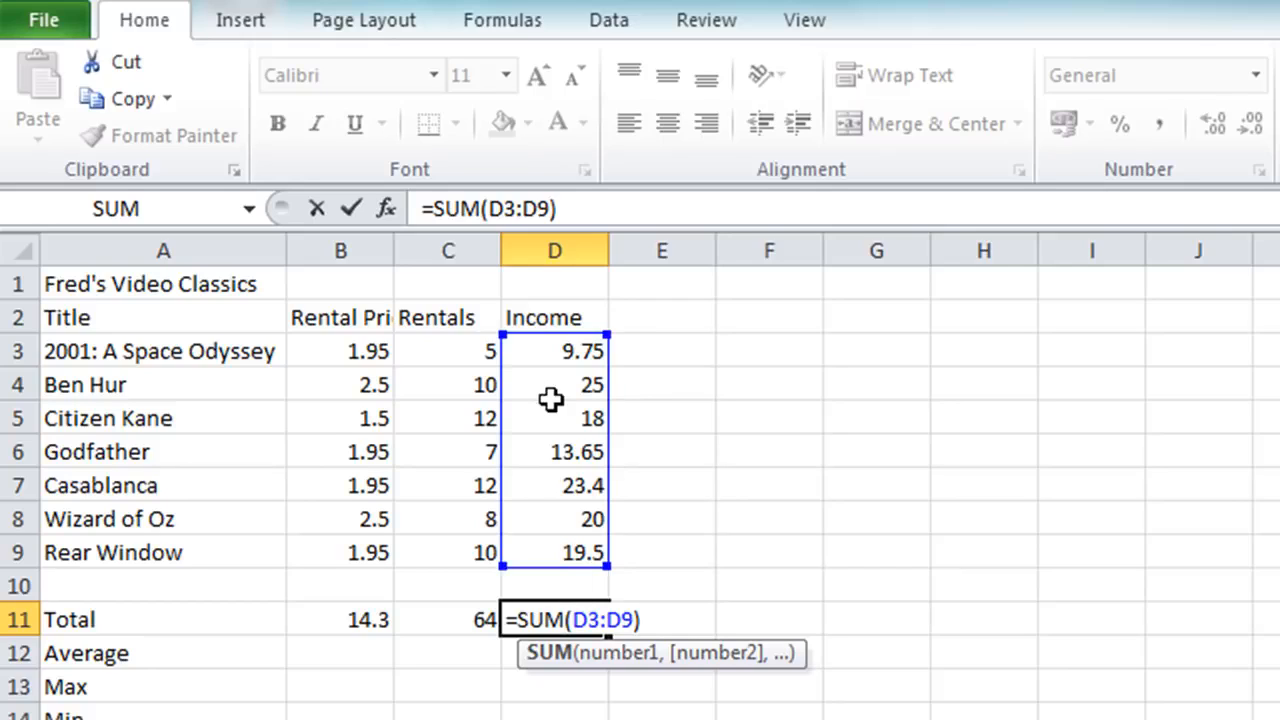
key(Escape)
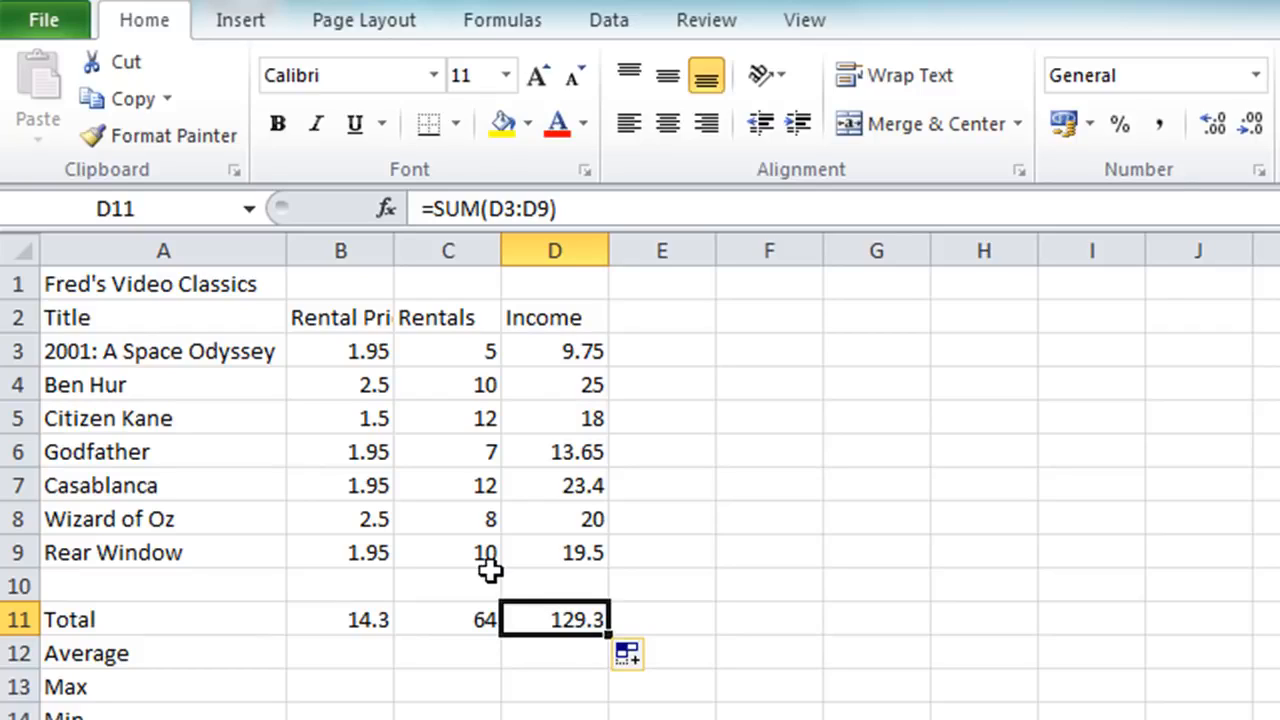
click(445, 623)
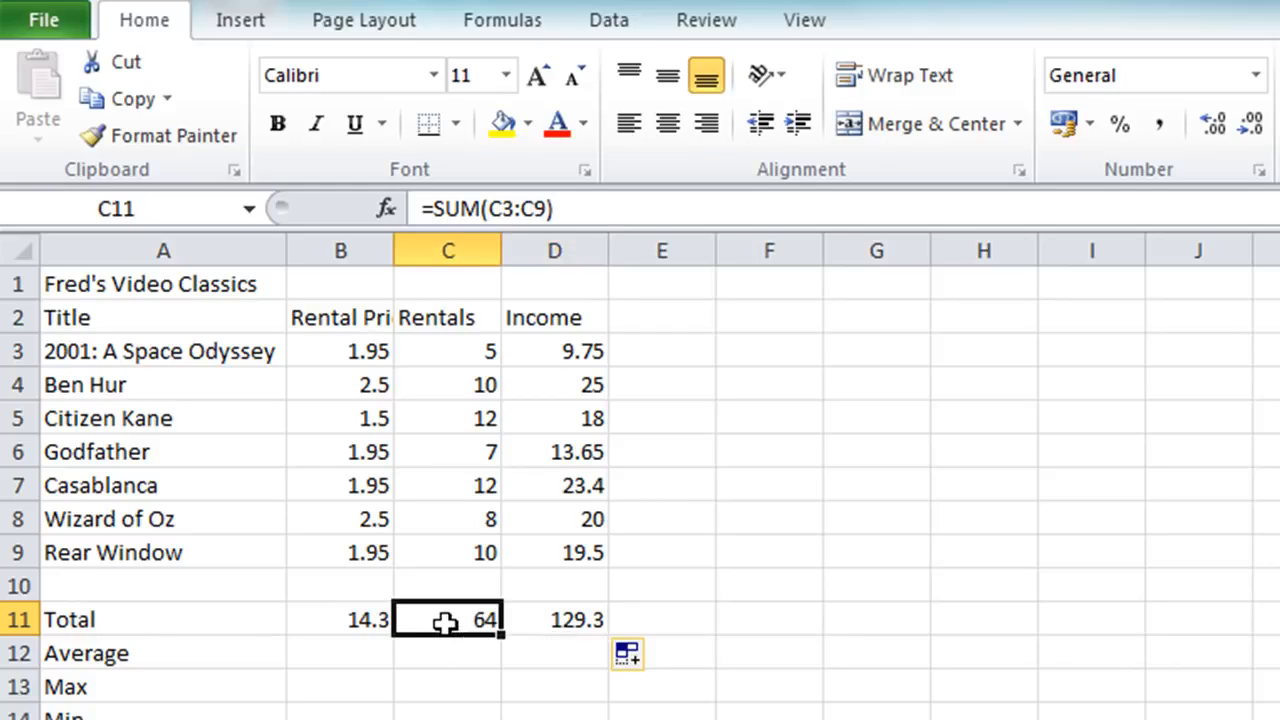
click(351, 621)
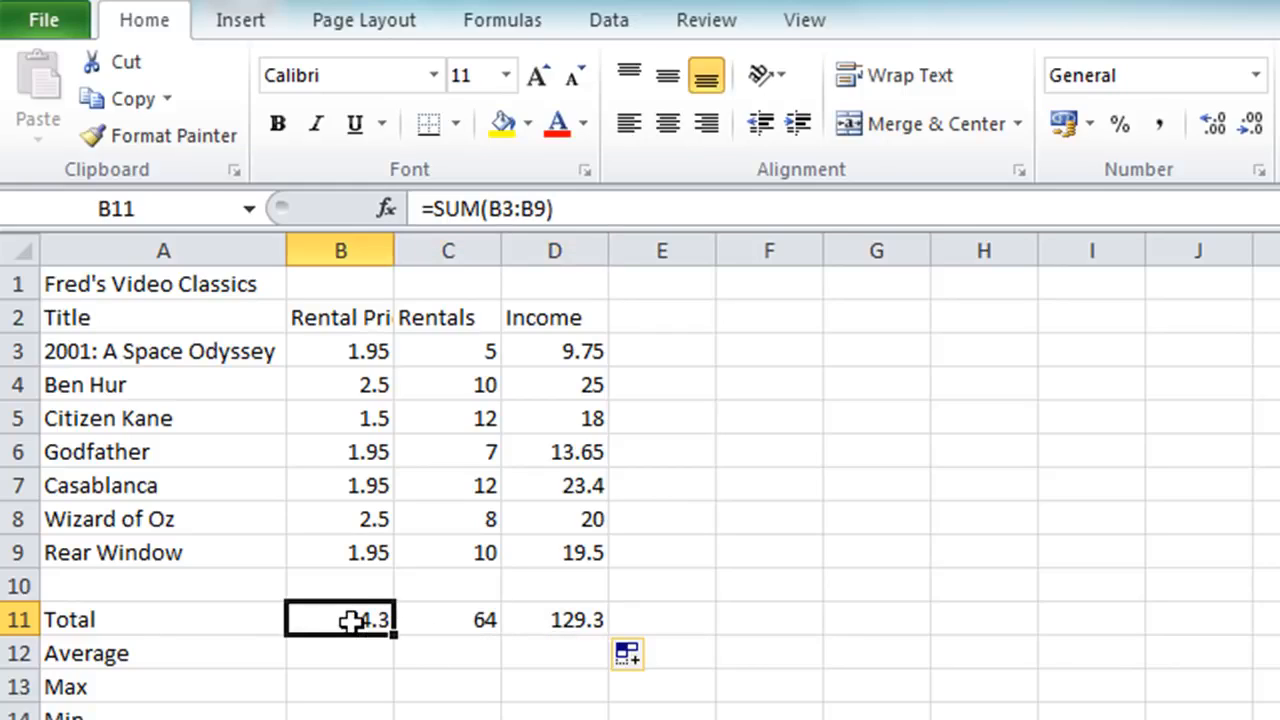
click(435, 620)
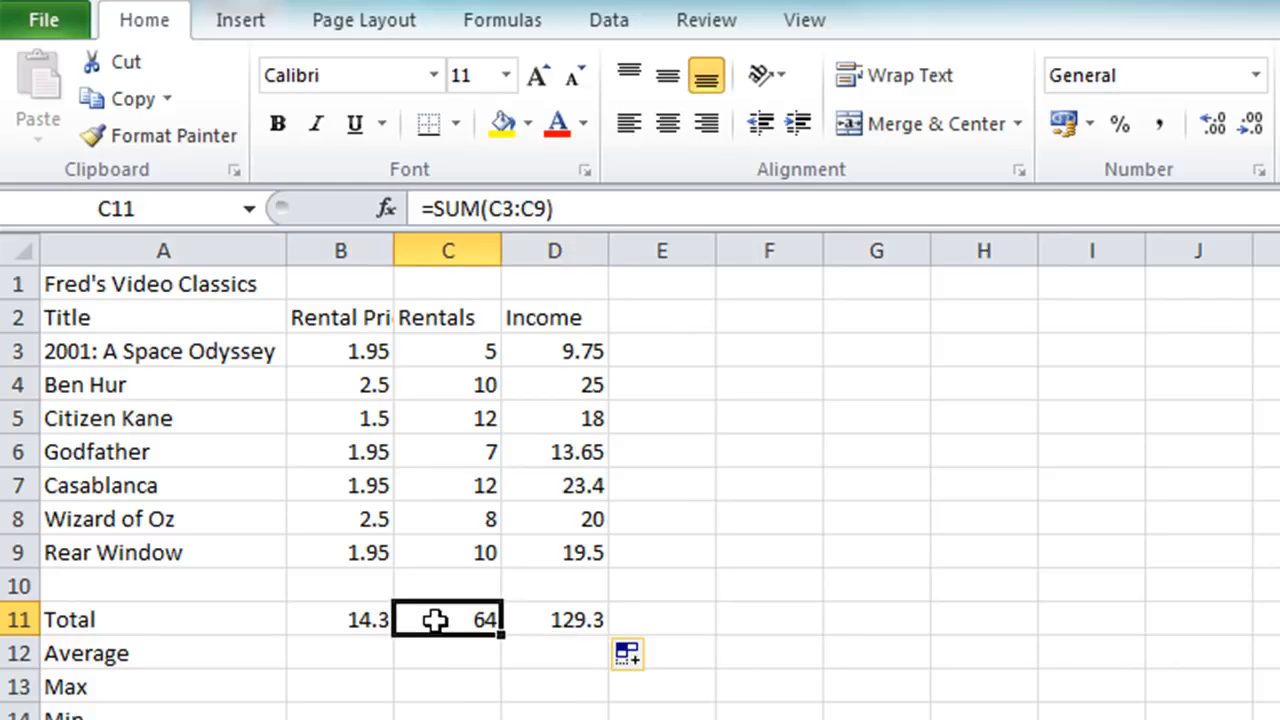
click(558, 620)
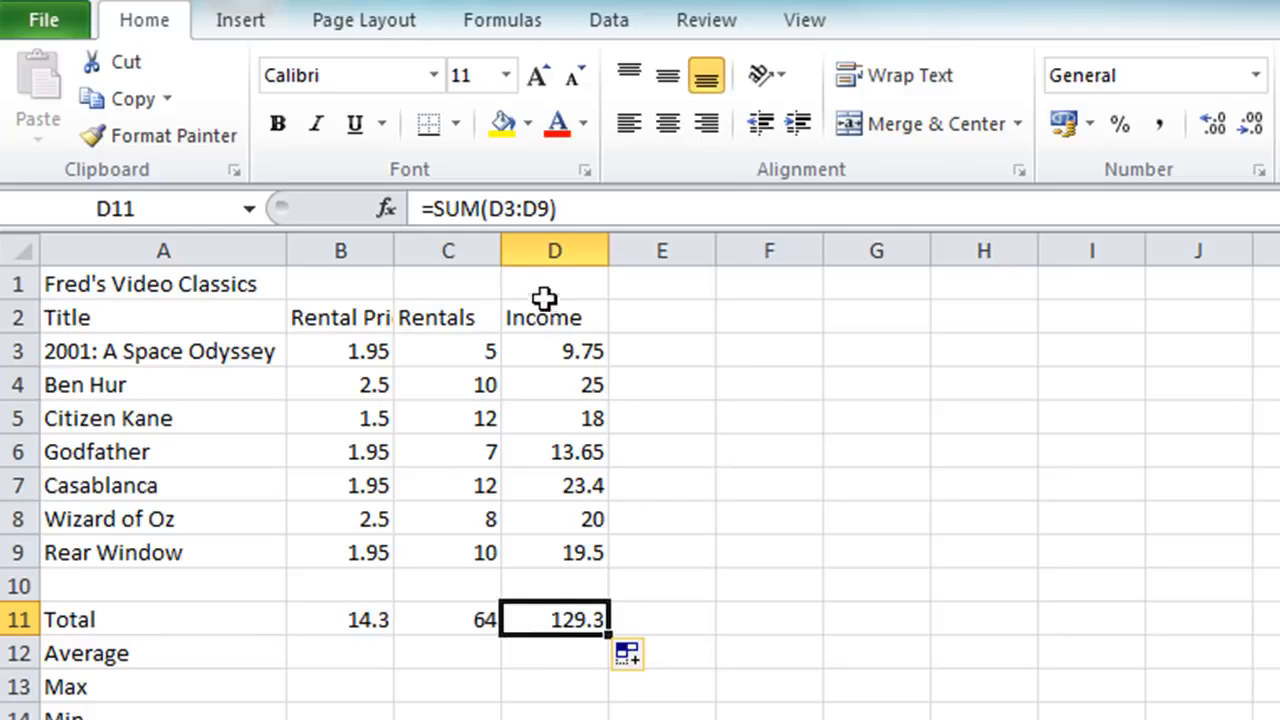